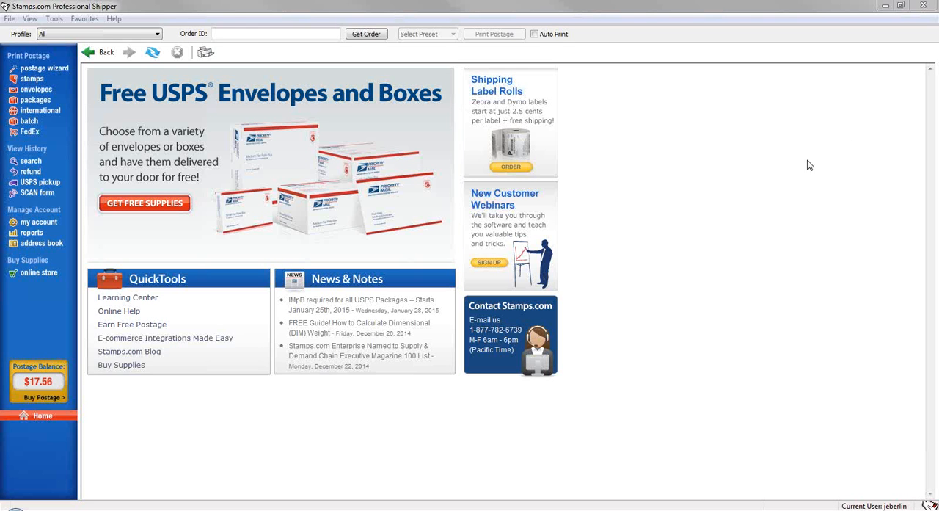
pyautogui.press('ctrl')
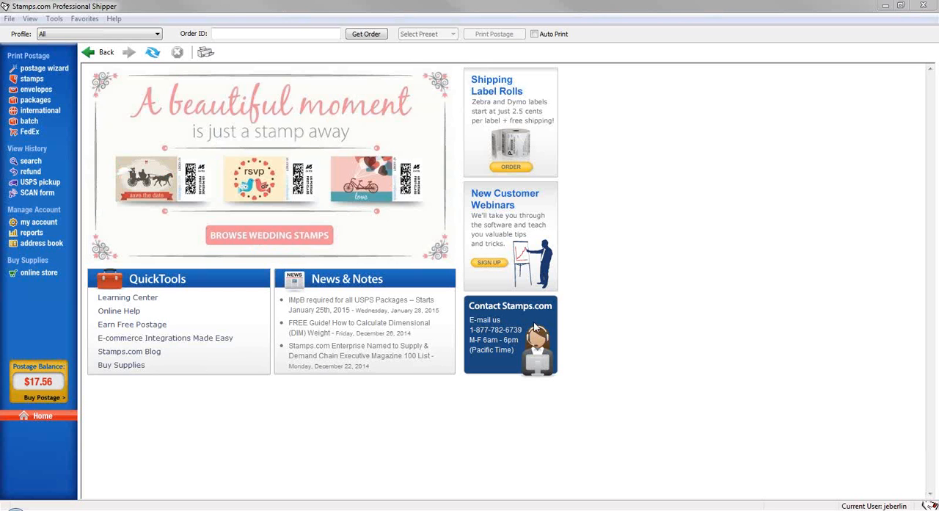
pyautogui.click(190, 286)
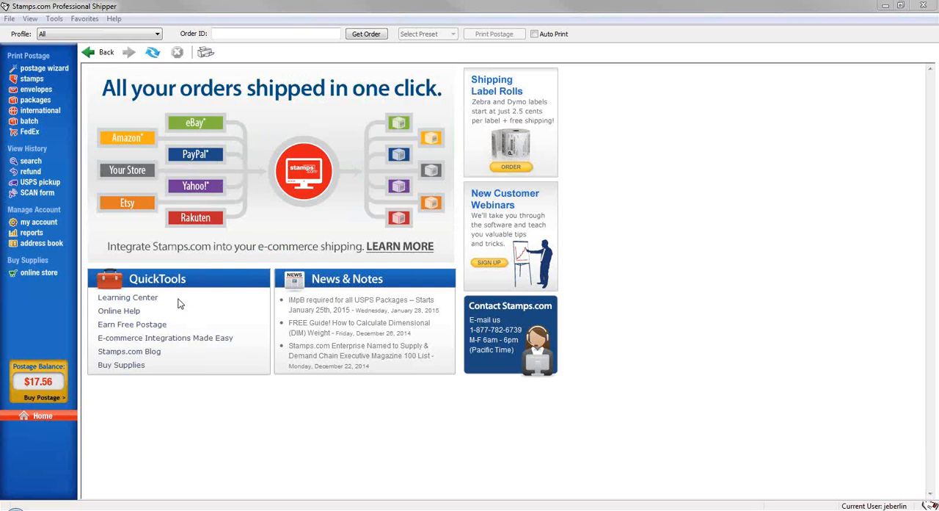
pyautogui.click(160, 301)
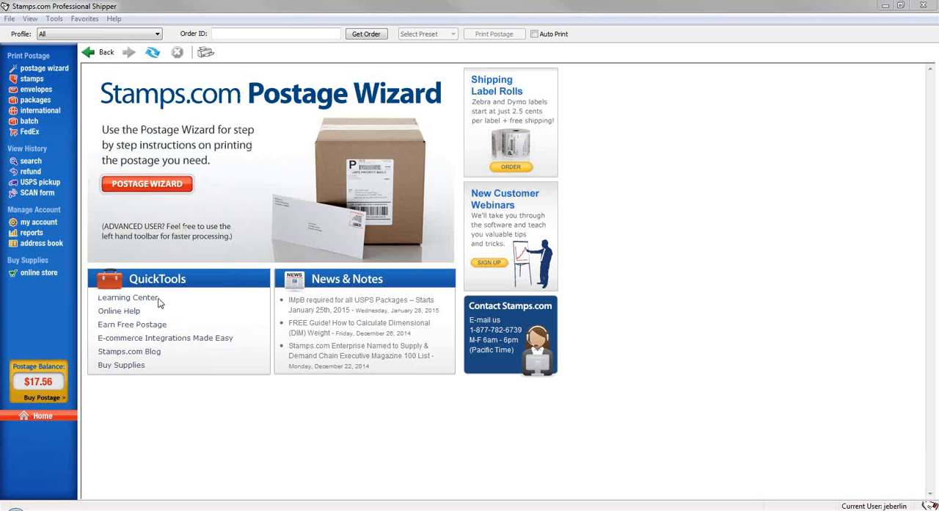
pyautogui.click(142, 316)
# View the postage purchase amounts and close without buying any postage
pyautogui.click(30, 397)
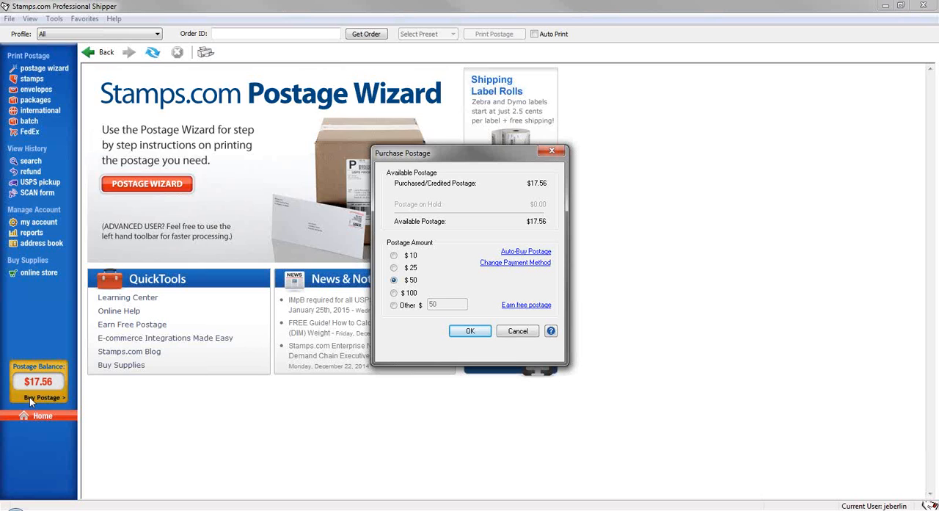
pyautogui.click(524, 331)
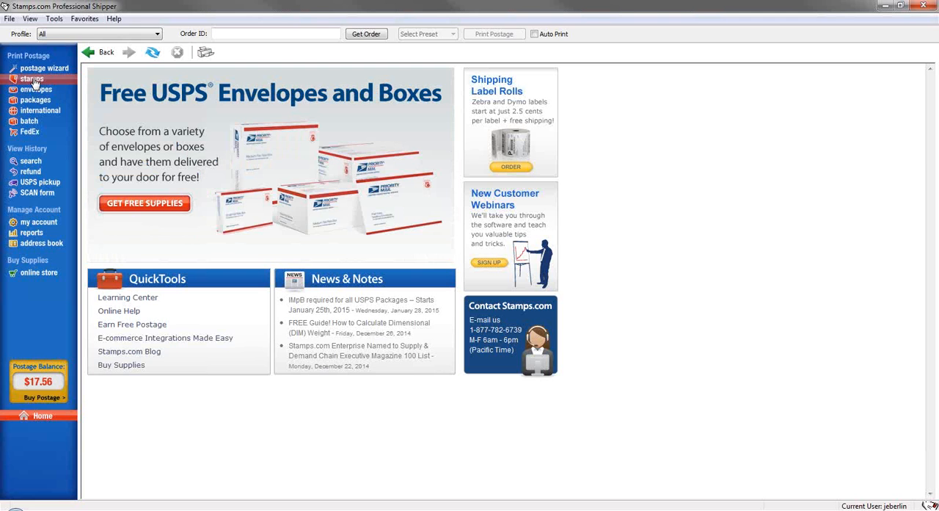
# Start a NetStamps print, dismiss the information notice, and enter B12347 as the label sheet's serial number
pyautogui.click(32, 81)
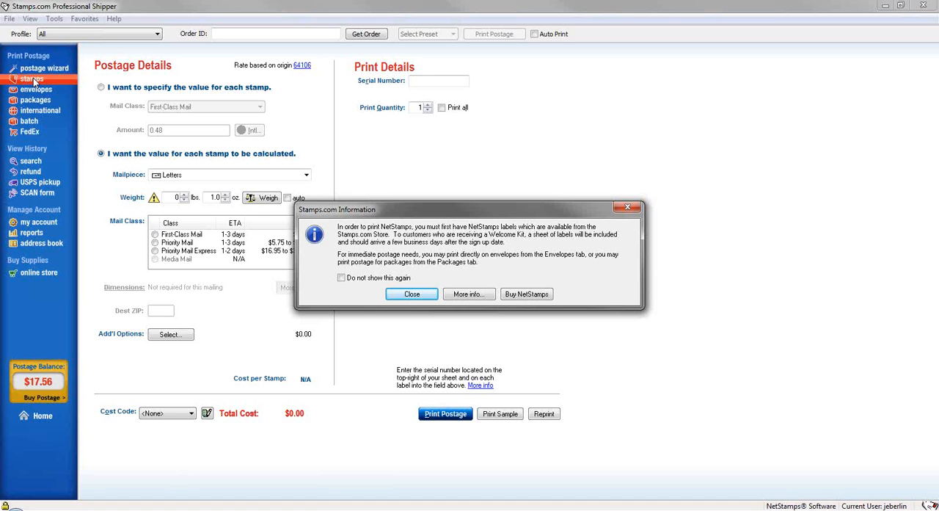
pyautogui.click(397, 297)
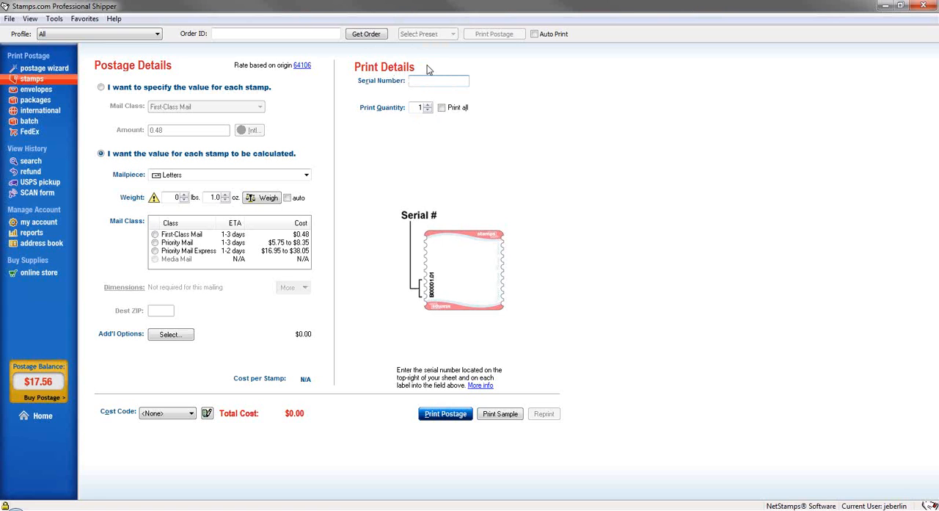
pyautogui.write('B12347')
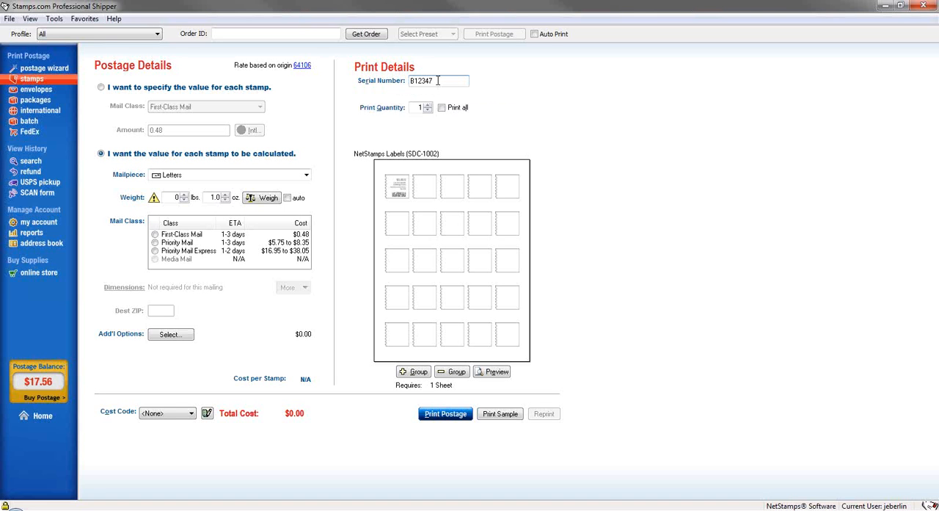
pyautogui.click(543, 233)
pyautogui.click(423, 72)
# Choose to specify the value for each stamp and set its mail class to First-Class Mail
pyautogui.click(101, 87)
pyautogui.click(170, 108)
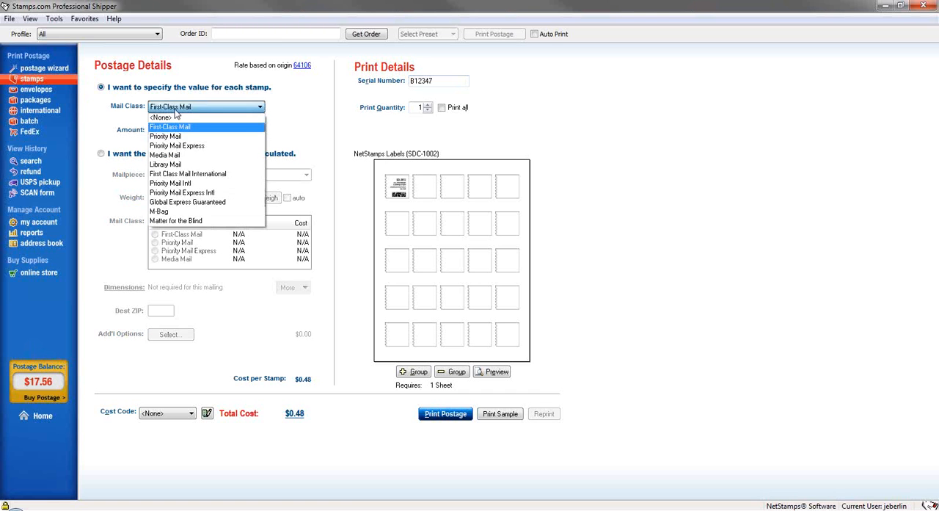
pyautogui.click(173, 127)
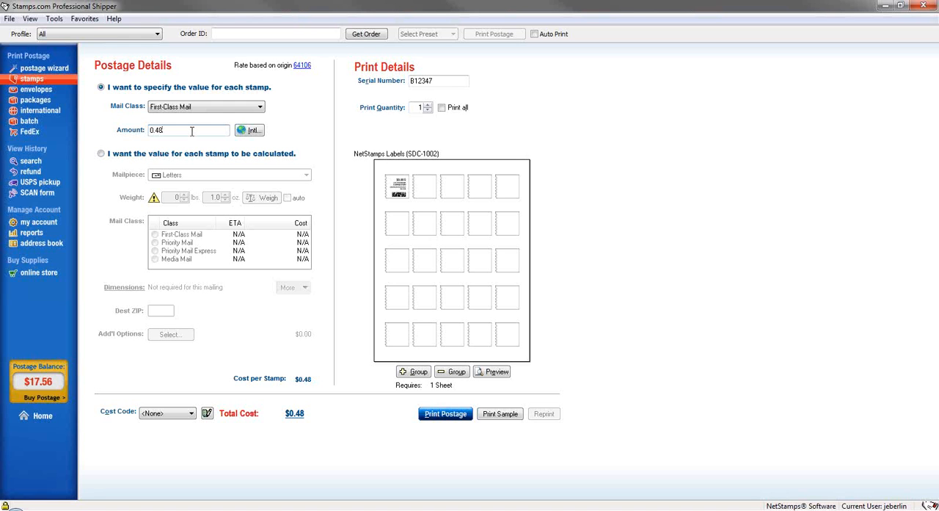
# Have each stamp's value calculated for the Letters mailpiece with a weight of 0 lbs 1.0 oz
pyautogui.click(101, 154)
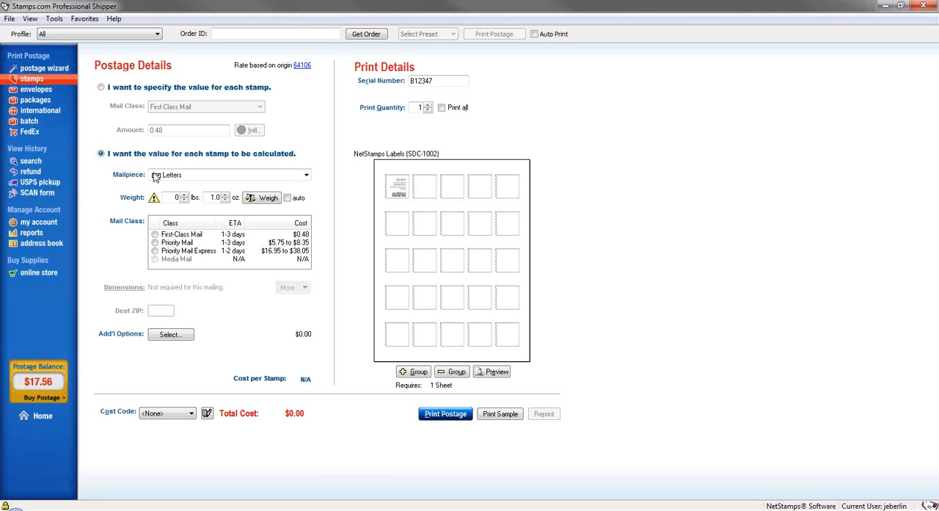
pyautogui.click(167, 177)
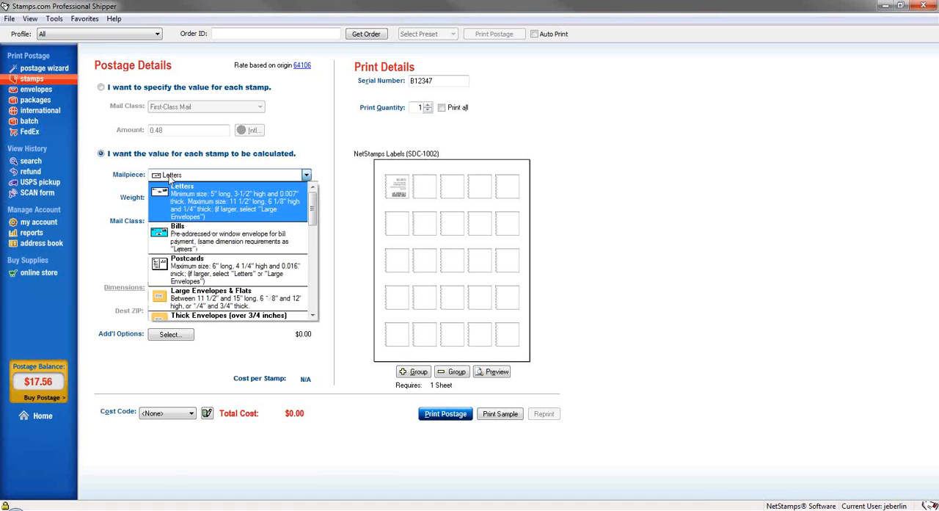
pyautogui.click(203, 205)
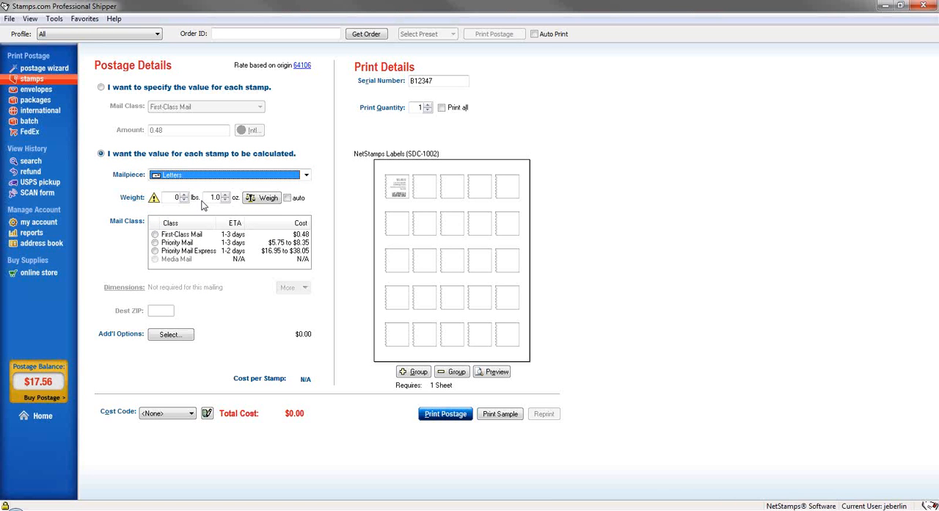
pyautogui.click(226, 196)
pyautogui.click(225, 195)
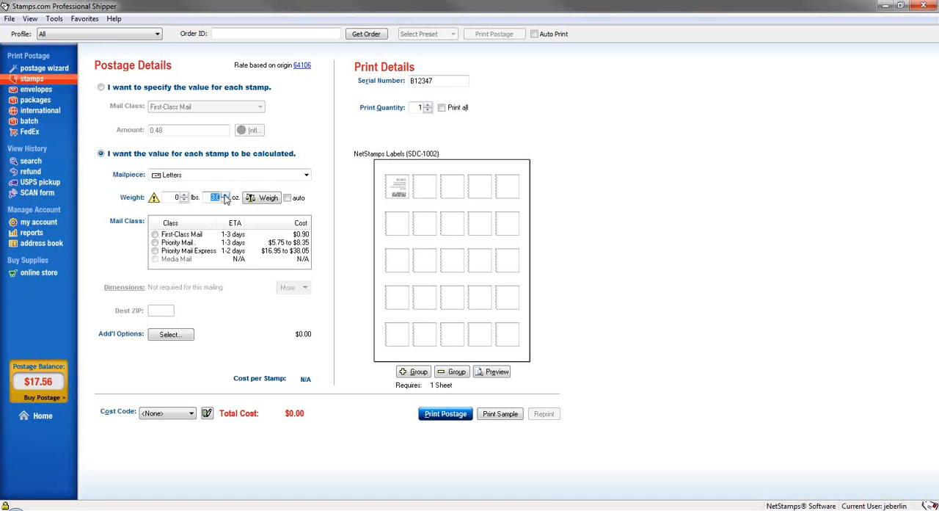
pyautogui.click(225, 196)
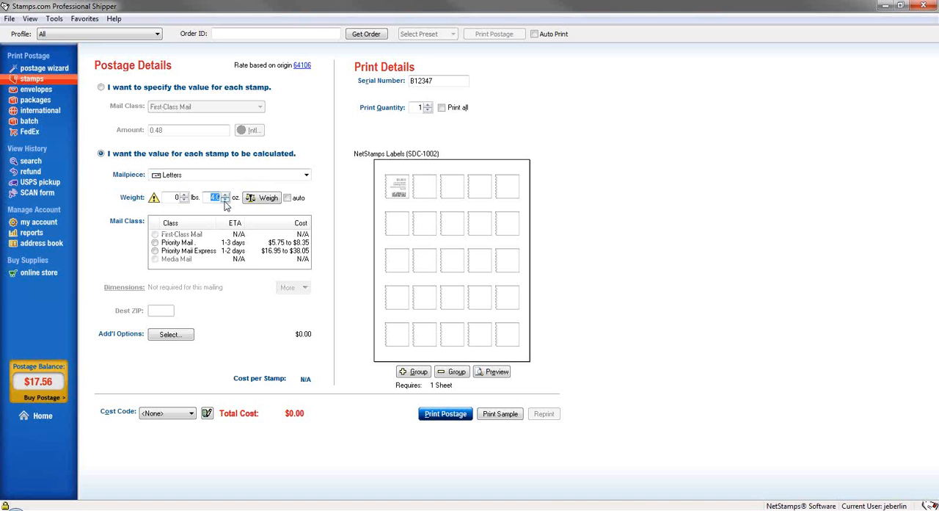
pyautogui.click(225, 201)
pyautogui.click(225, 201)
pyautogui.click(225, 201)
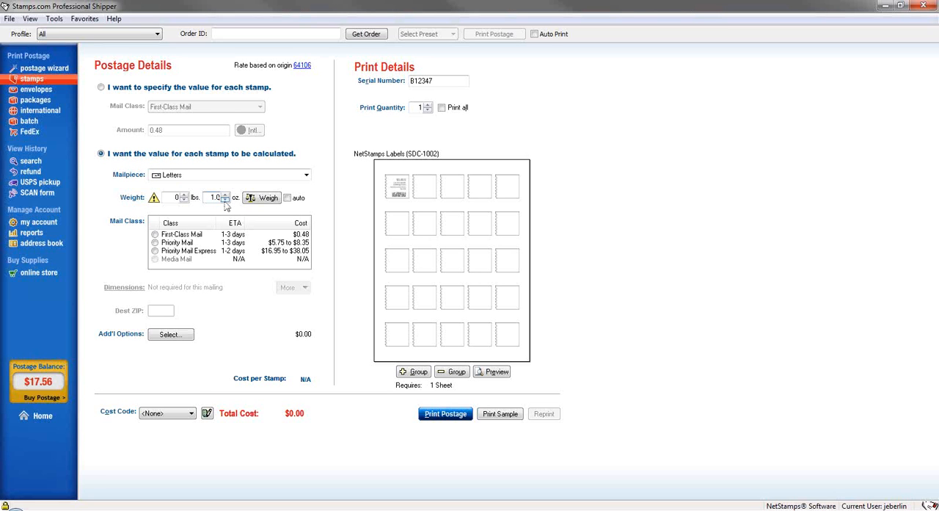
# Try to read the mailpiece weight from the connected scale
pyautogui.click(267, 203)
pyautogui.click(268, 198)
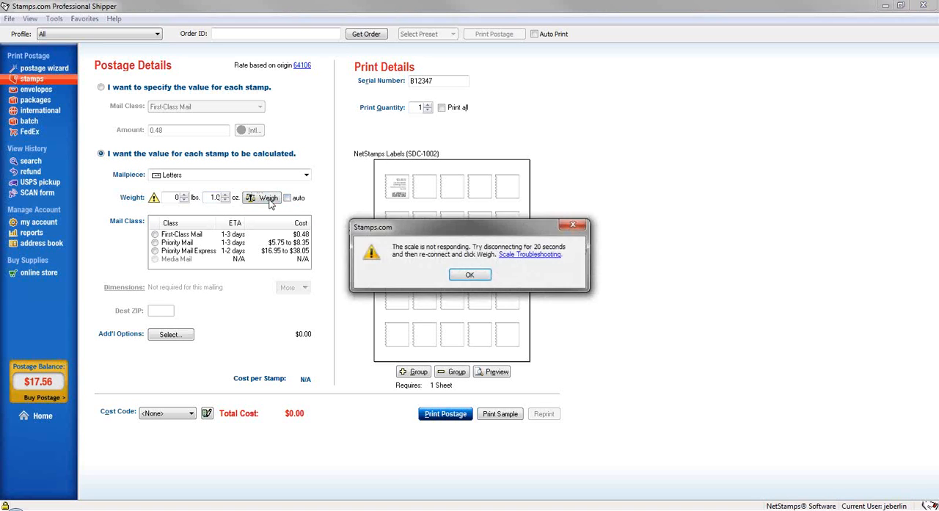
pyautogui.click(470, 274)
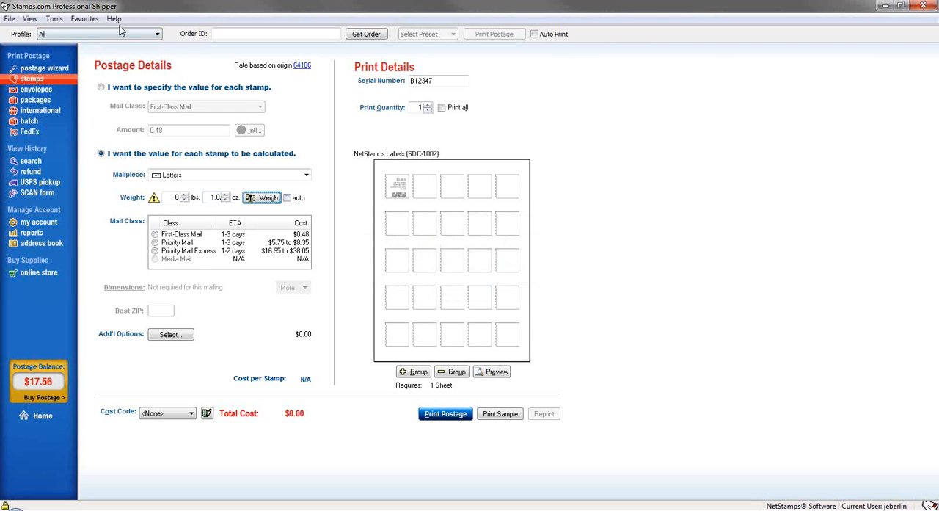
# View the digital scale setup and close it without installing a scale
pyautogui.click(54, 19)
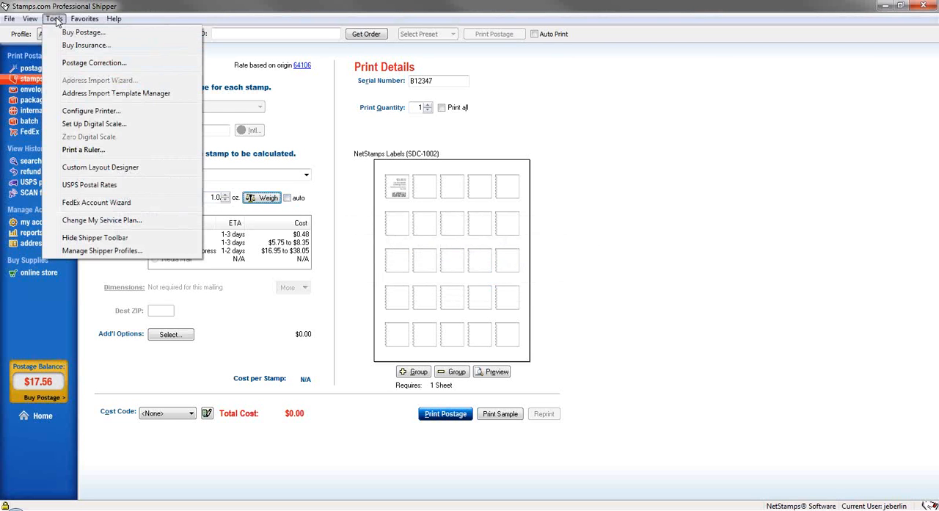
pyautogui.click(81, 123)
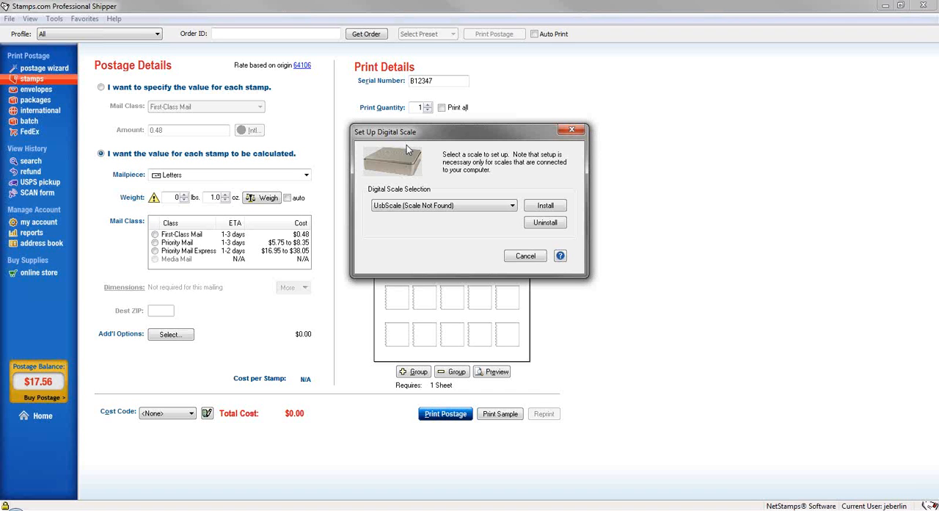
pyautogui.click(525, 256)
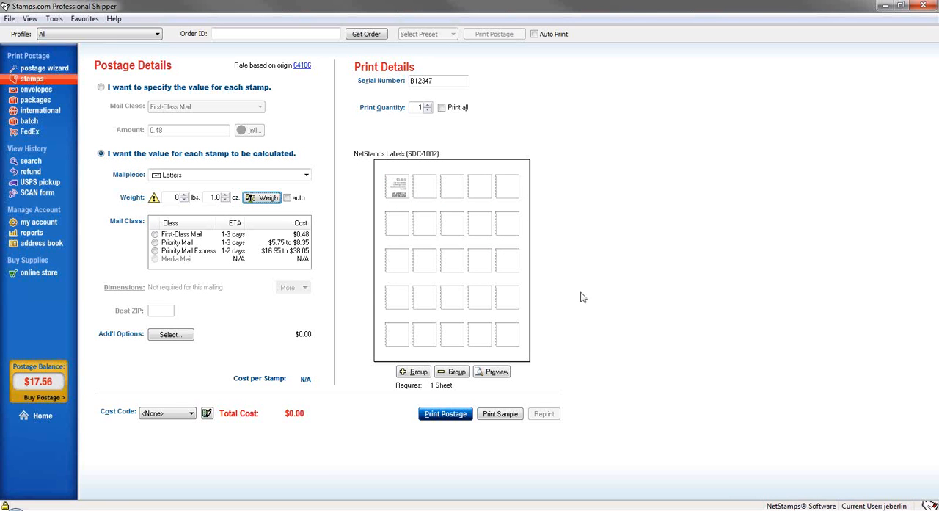
# Select Priority Mail as the calculated mail class and enter 90245 as the destination ZIP
pyautogui.press('ctrl')
pyautogui.press('ctrl')
pyautogui.click(162, 314)
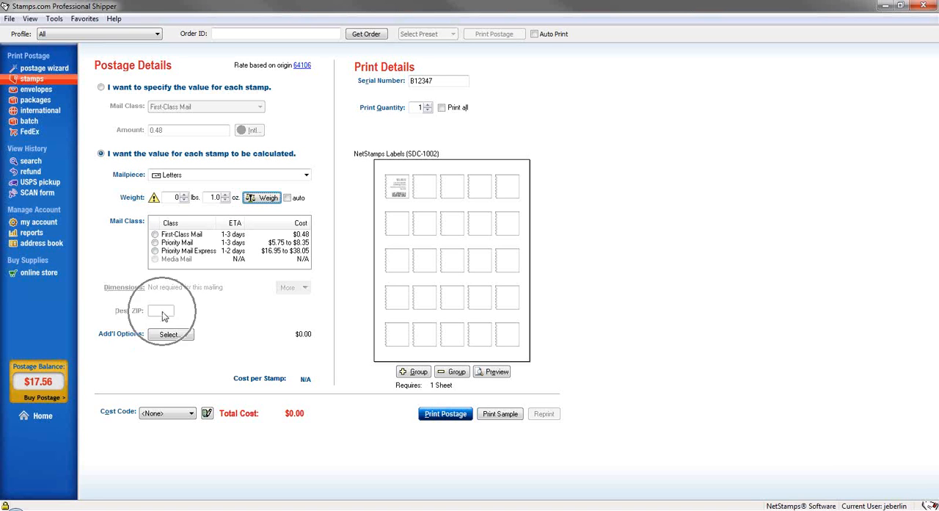
pyautogui.click(154, 242)
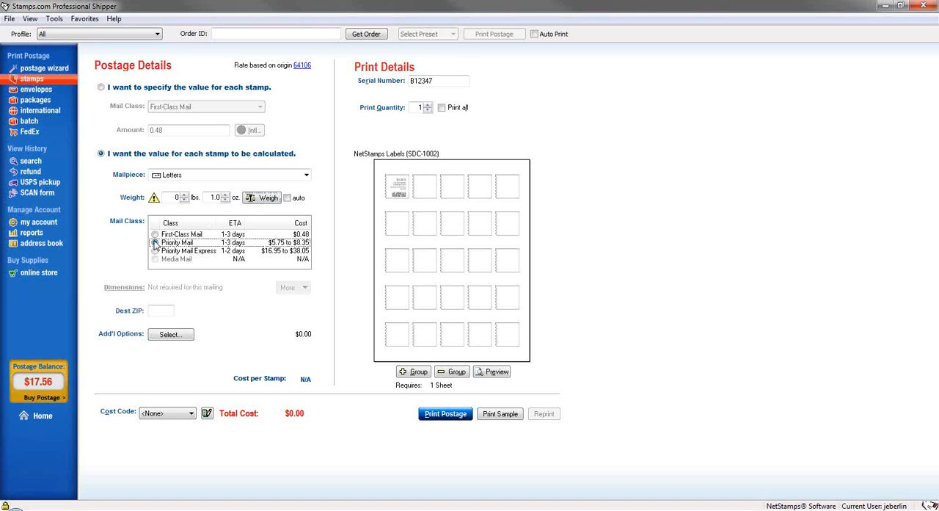
pyautogui.click(158, 311)
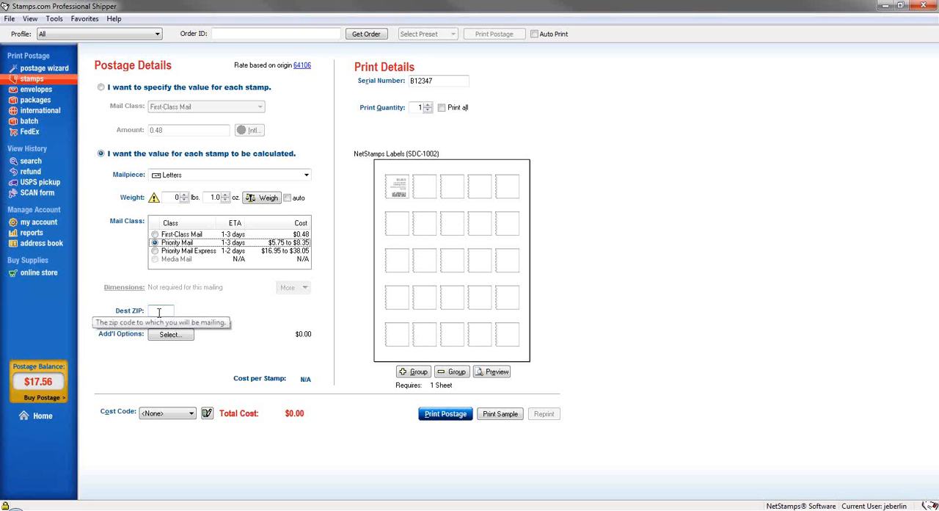
pyautogui.write('9')
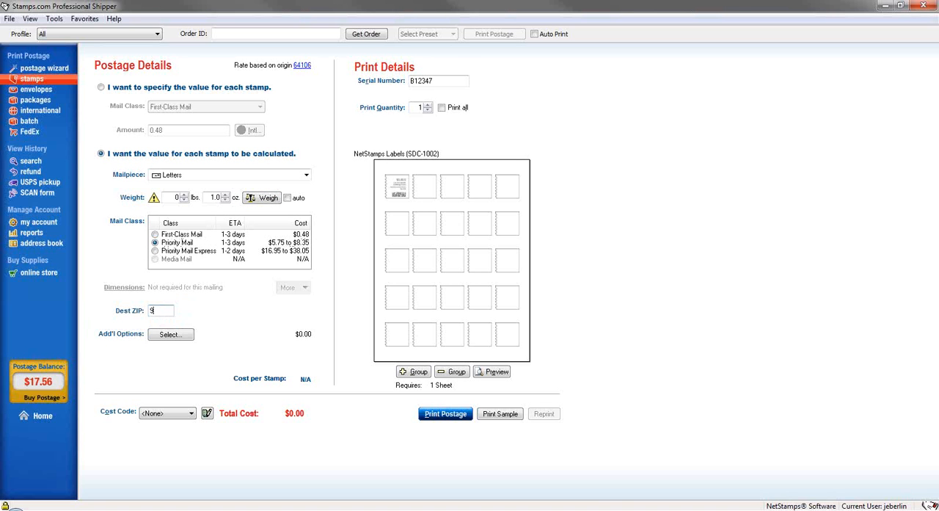
pyautogui.write('0245')
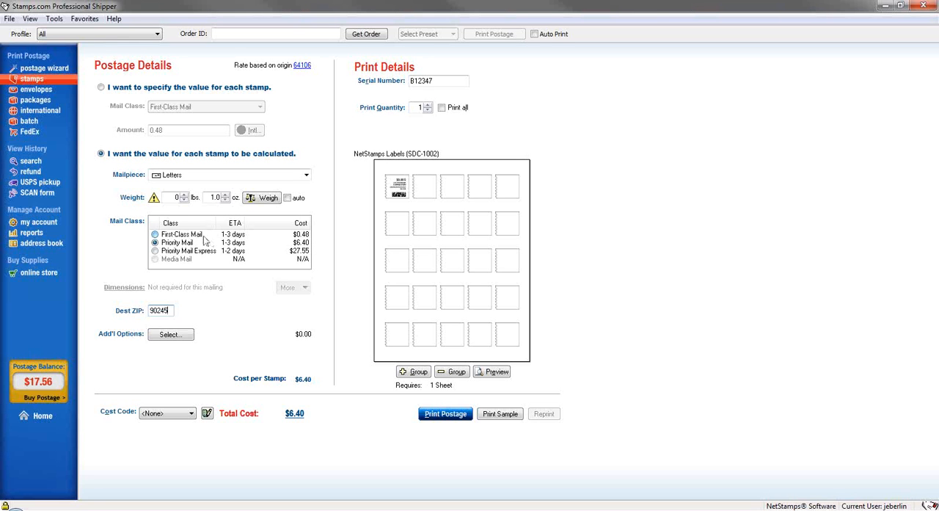
# Change the mail class to First-Class Mail and set the print quantity to 2 rather than the full sheet
pyautogui.click(167, 236)
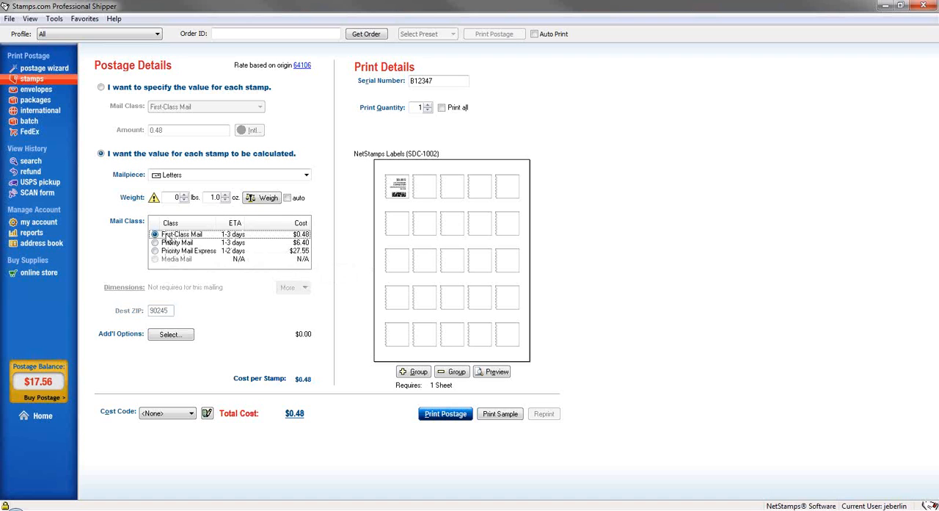
pyautogui.click(408, 107)
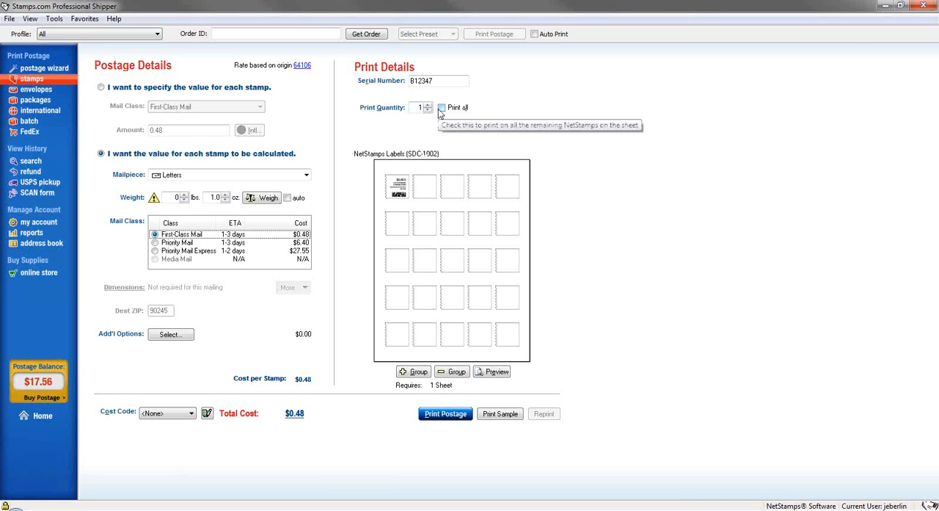
pyautogui.click(441, 108)
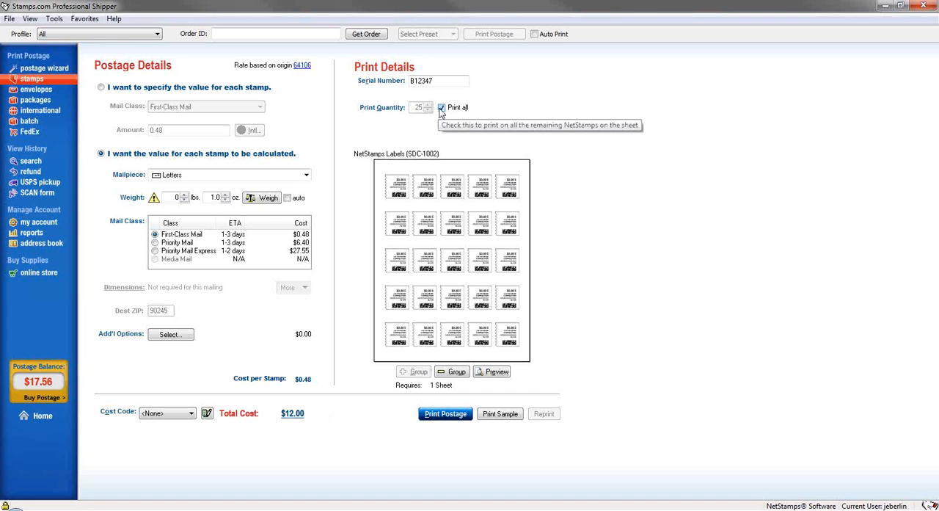
pyautogui.click(441, 108)
pyautogui.click(429, 105)
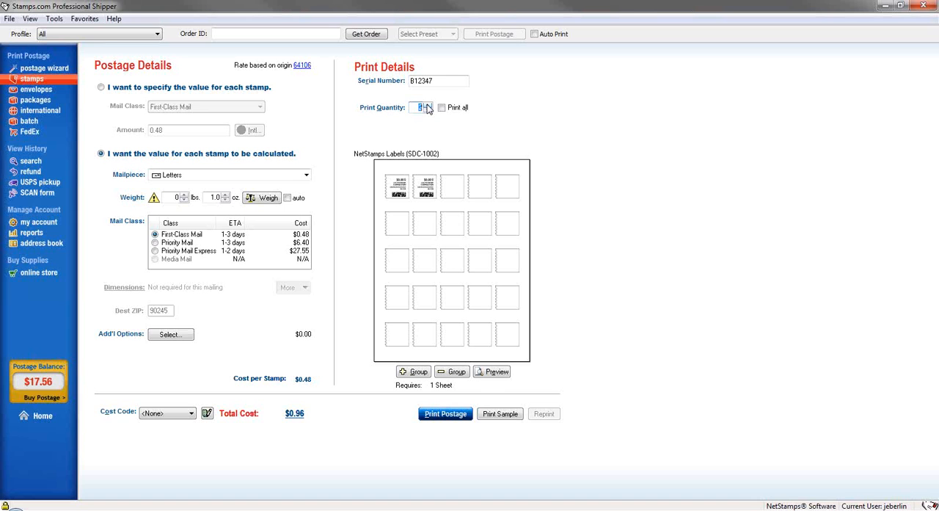
# Print a sample of the two stamps on the Kyocera-1 printer with automatic paper source selection
pyautogui.click(310, 413)
pyautogui.click(497, 419)
pyautogui.click(502, 415)
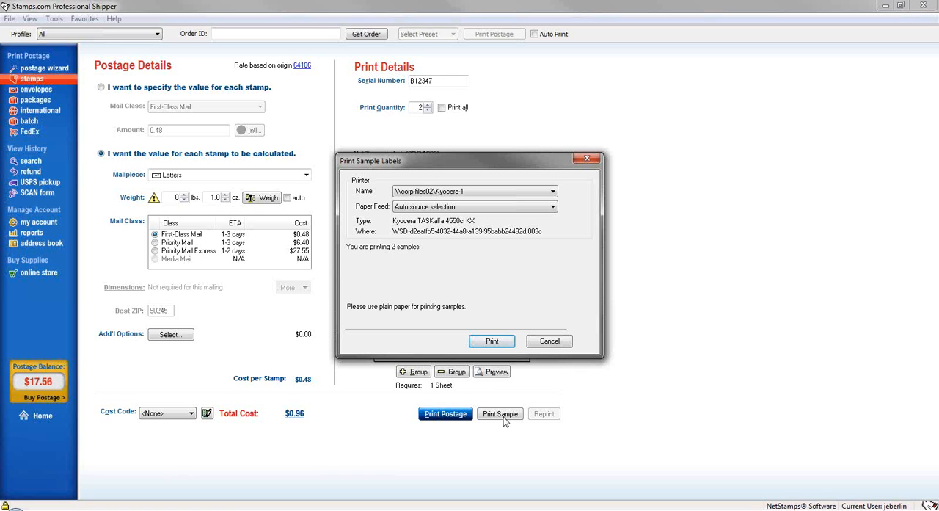
pyautogui.click(492, 342)
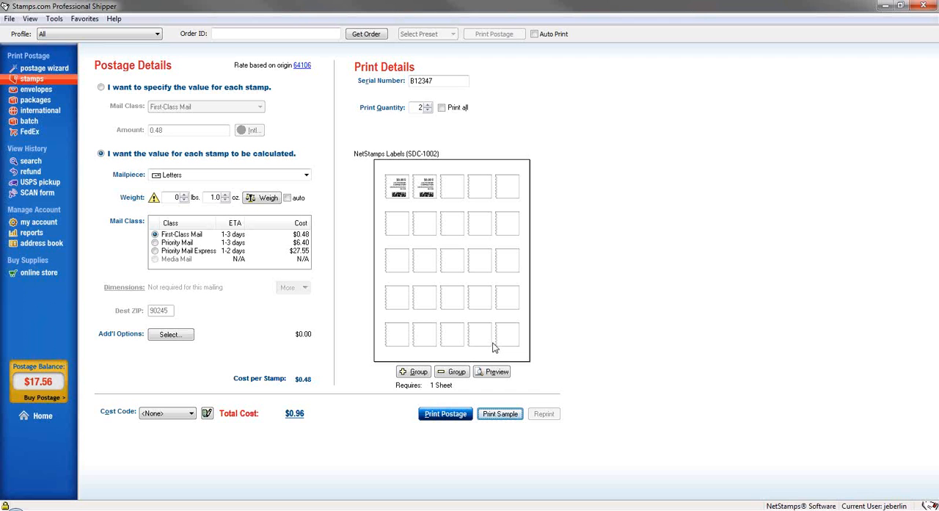
# Print the postage for the two First-Class Mail stamps on the Kyocera-1 printer
pyautogui.click(448, 415)
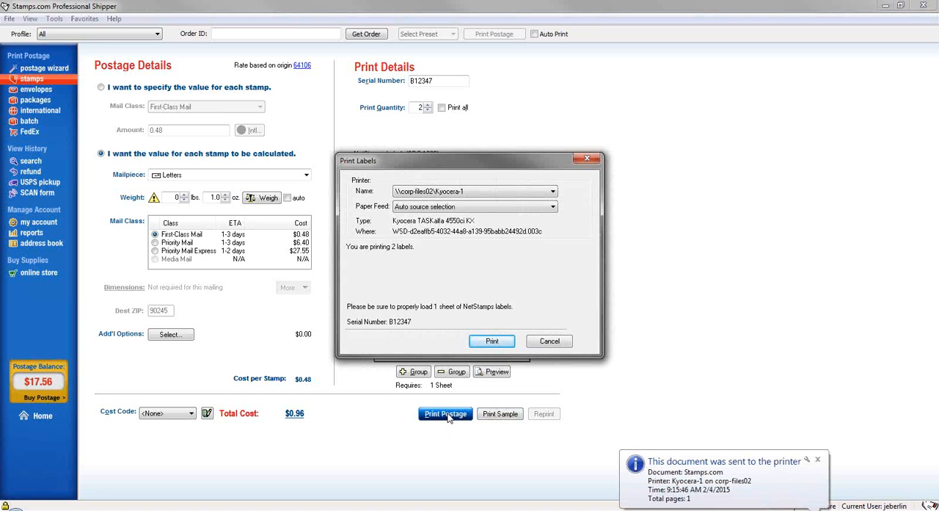
pyautogui.click(490, 342)
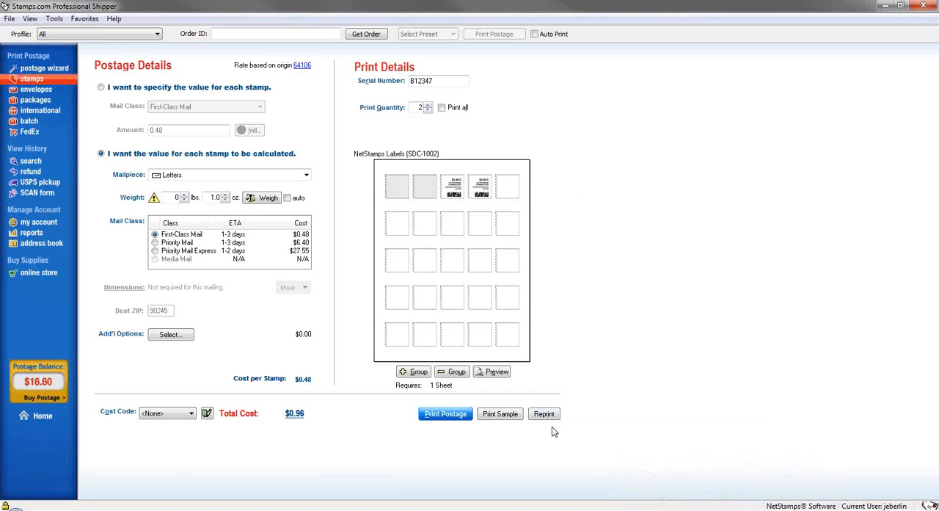
# Reprint the last two stamps on the Kyocera-1 printer, certifying that the original postage will never be used, and dismiss the completion notices
pyautogui.click(543, 414)
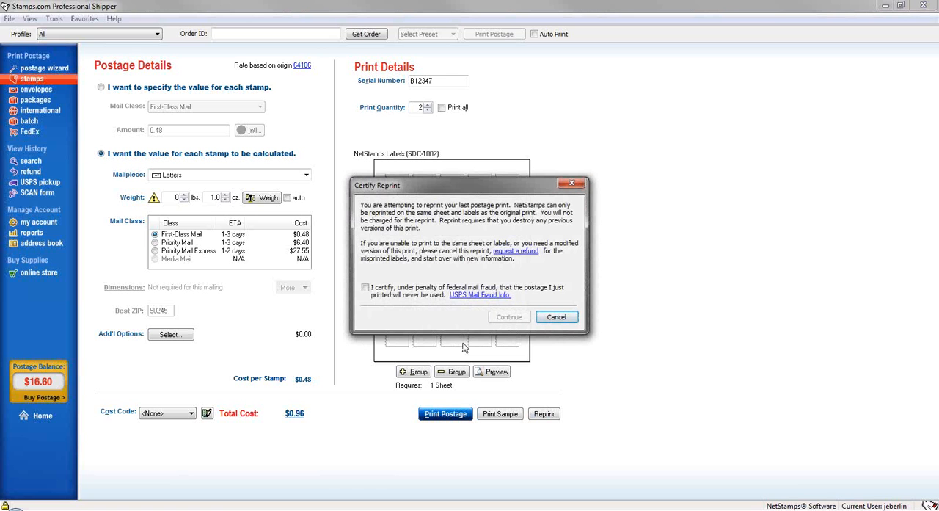
pyautogui.click(366, 288)
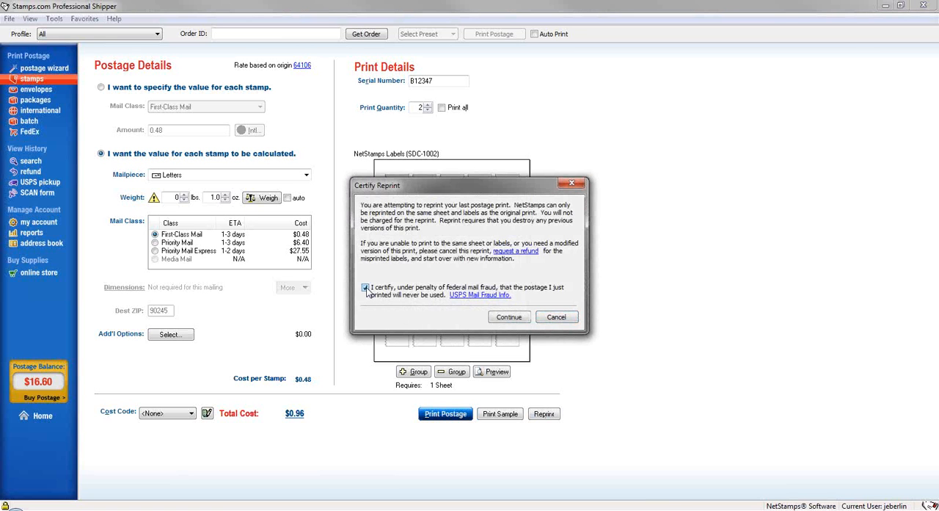
pyautogui.click(502, 318)
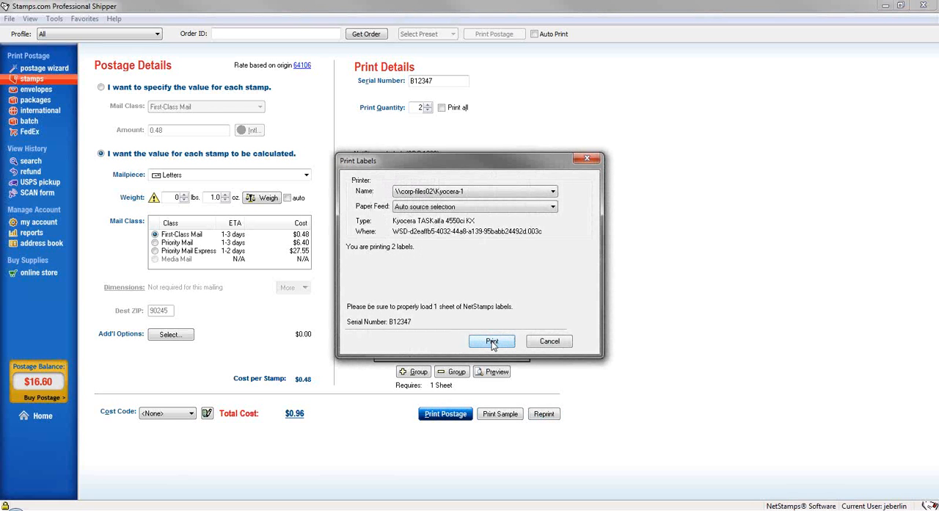
pyautogui.click(493, 342)
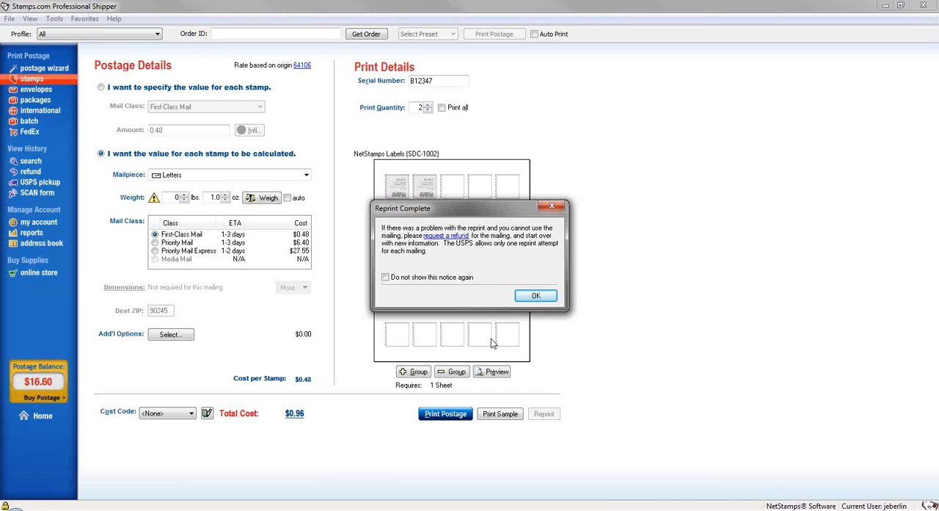
pyautogui.click(535, 295)
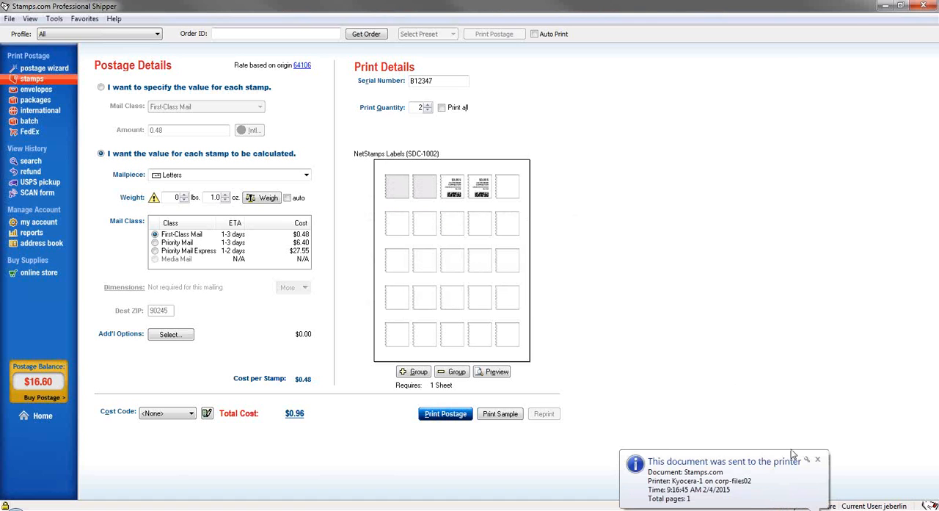
pyautogui.click(818, 461)
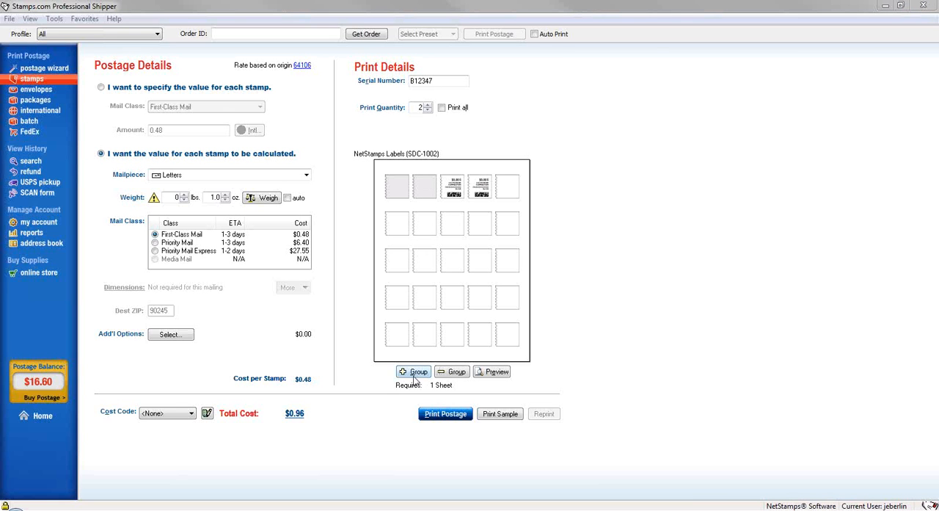
# Reduce the print quantity to 1 and add a second stamp group to the NetStamps sheet
pyautogui.click(452, 380)
pyautogui.click(426, 110)
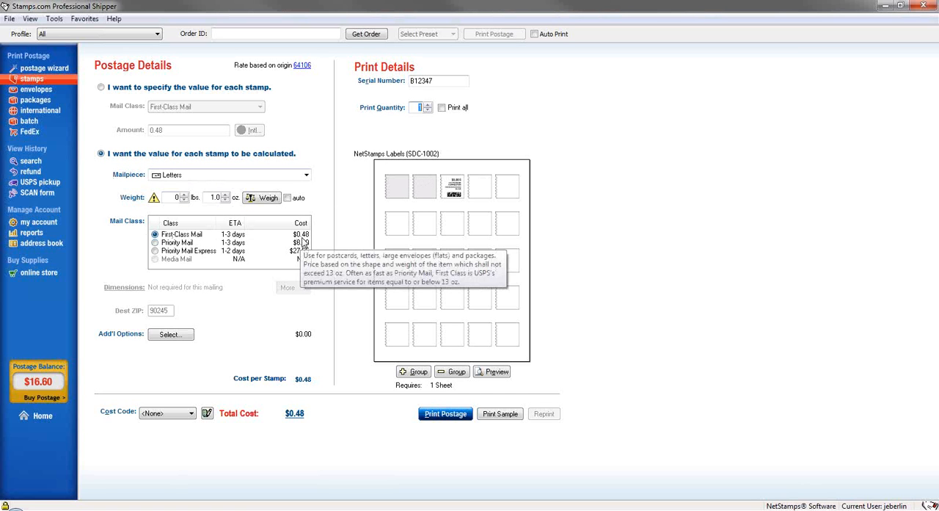
pyautogui.click(416, 372)
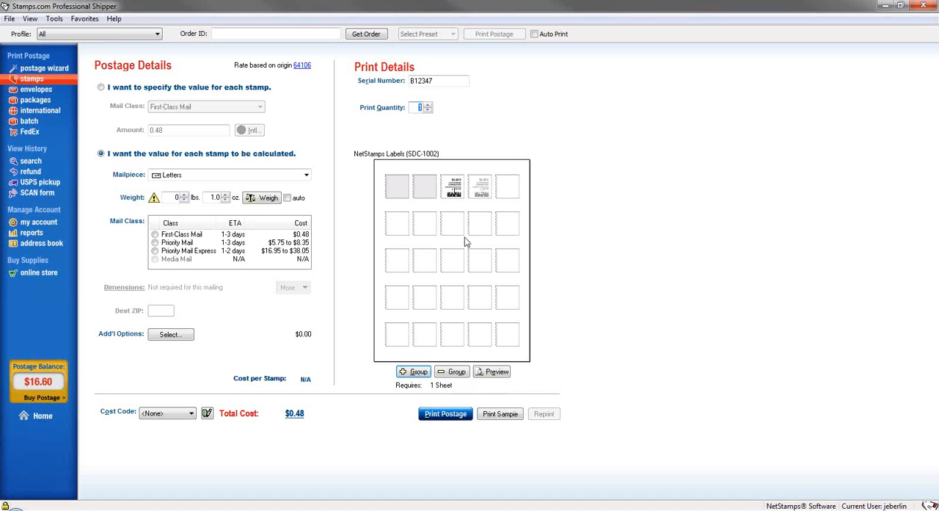
# Set the second stamp group to Large Envelopes & Flats with First-Class Mail, and compare its settings with the first group
pyautogui.click(484, 196)
pyautogui.click(204, 175)
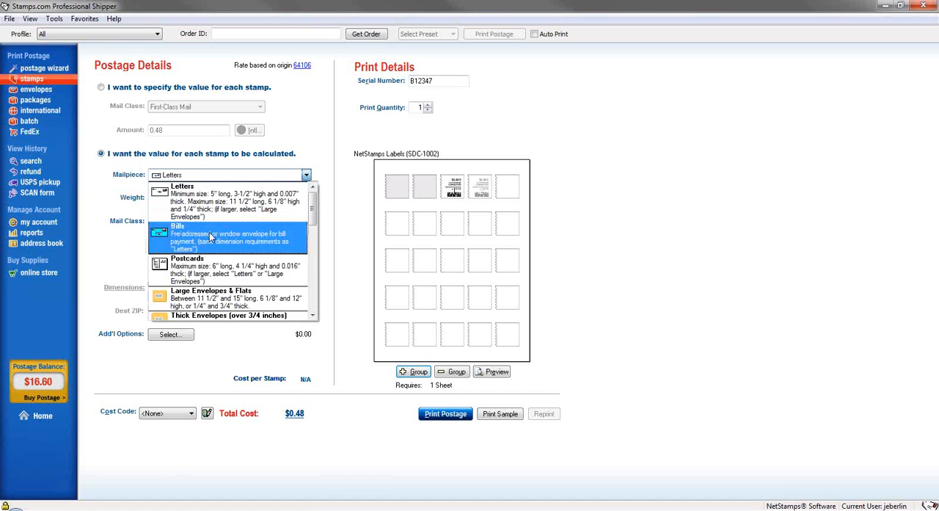
pyautogui.click(224, 299)
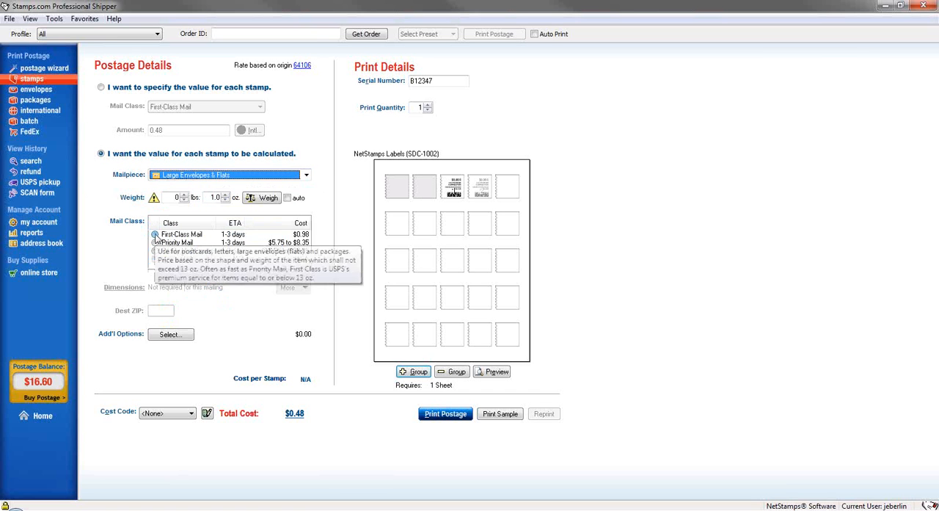
pyautogui.click(155, 234)
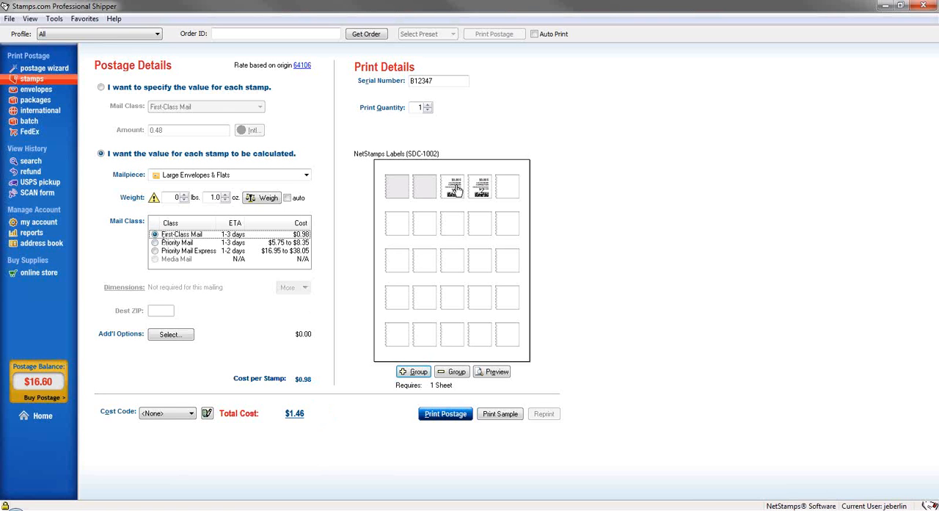
pyautogui.click(454, 190)
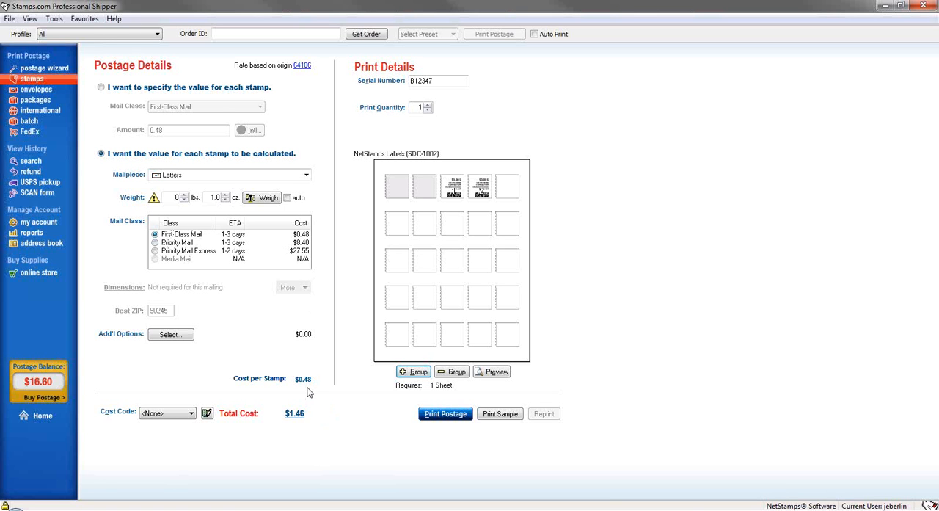
pyautogui.click(488, 189)
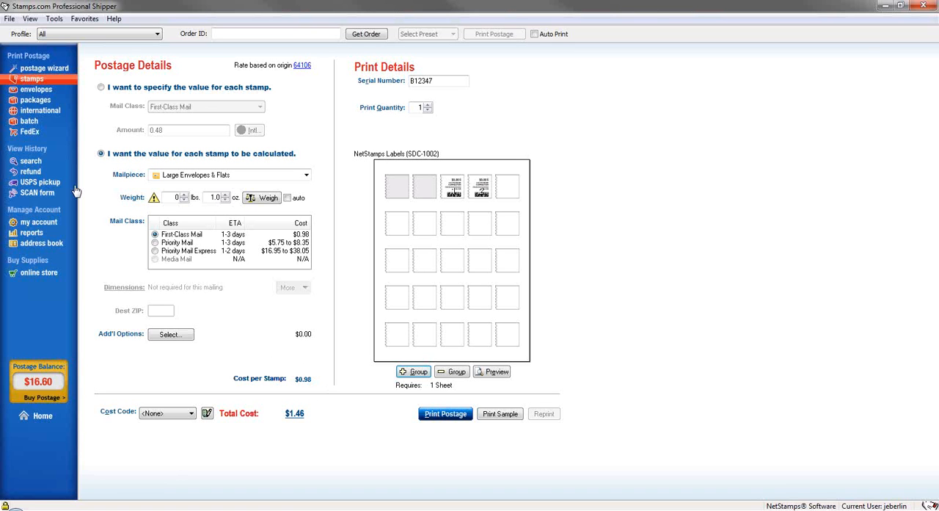
# Switch to envelope printing and toggle the return address off and back on
pyautogui.click(36, 90)
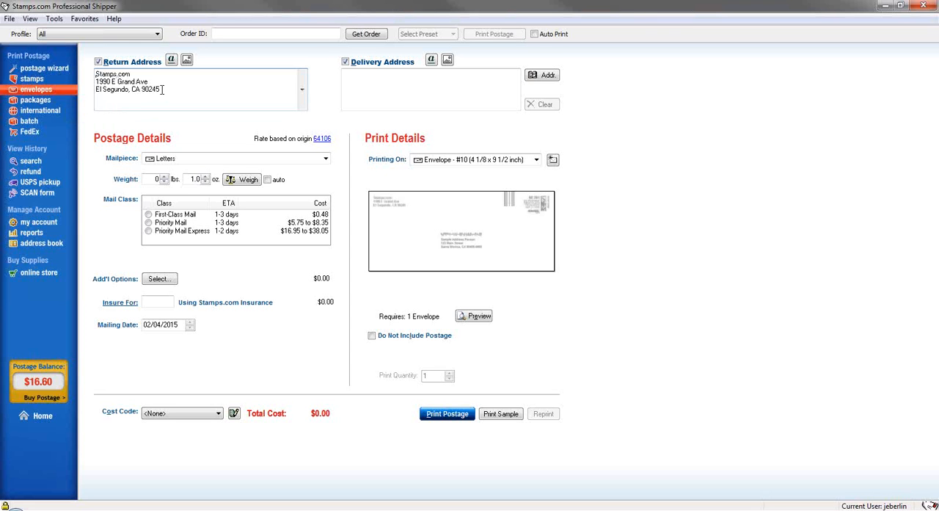
pyautogui.click(98, 63)
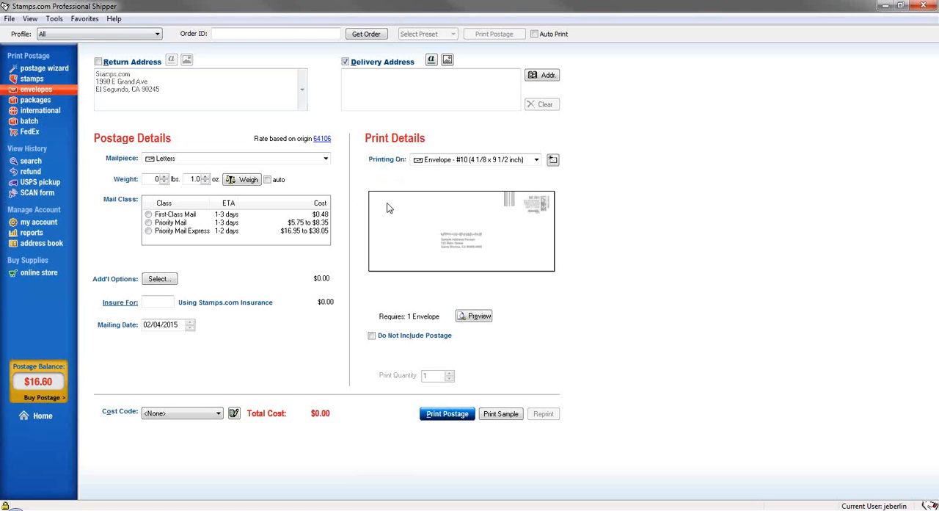
pyautogui.click(100, 62)
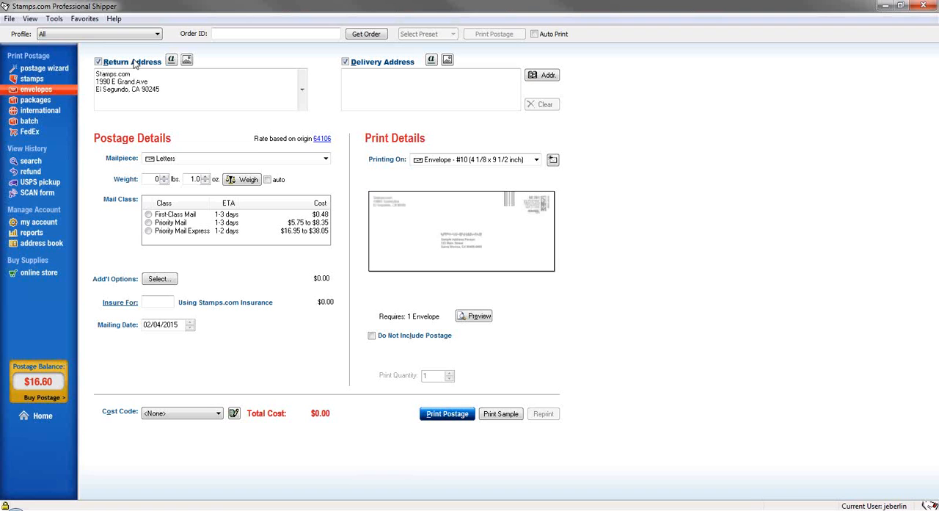
# View the font and graphic settings for the return address without changing them
pyautogui.click(172, 63)
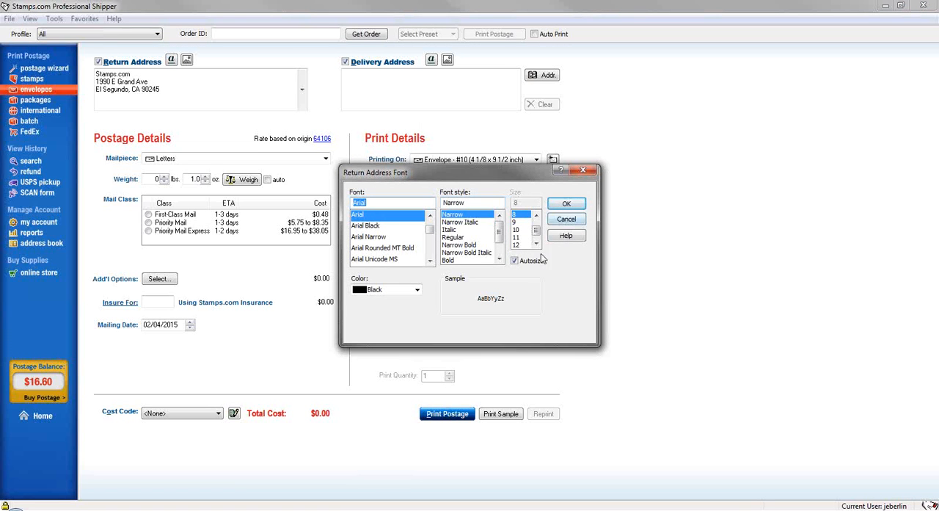
pyautogui.click(551, 219)
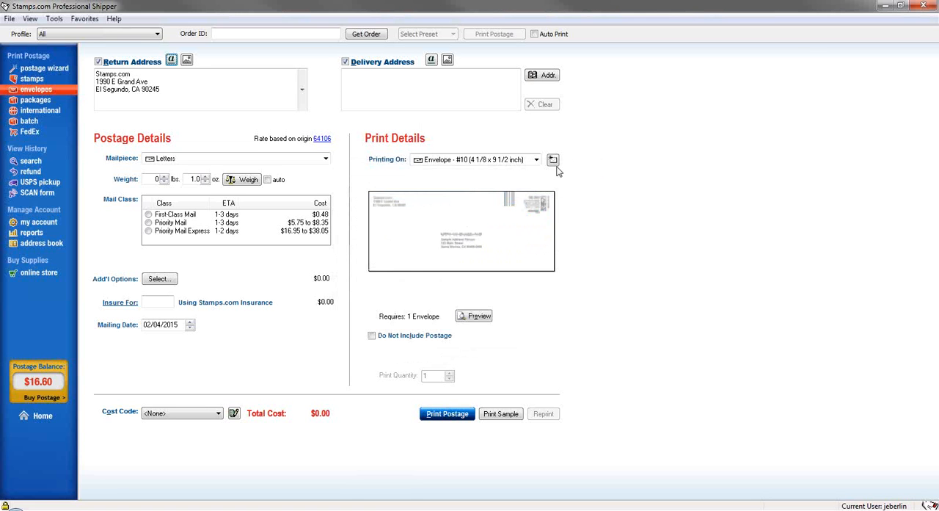
pyautogui.click(189, 62)
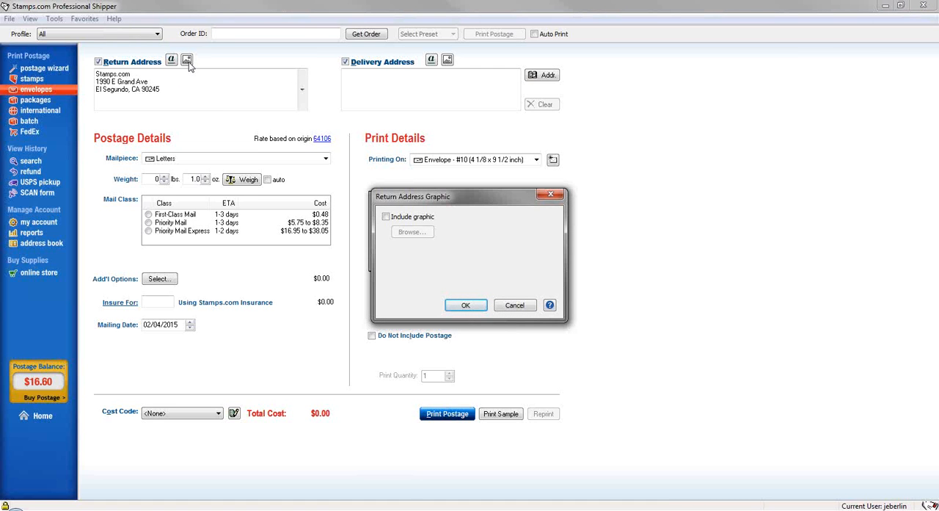
pyautogui.click(532, 305)
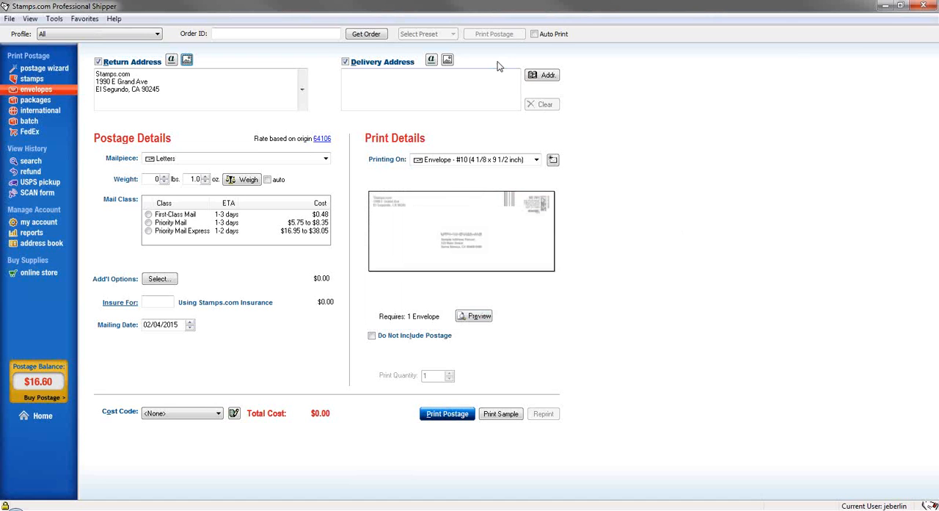
# Toggle the delivery address off and on, and fill it with an address book contact, accepting the USPS-modified address
pyautogui.click(345, 63)
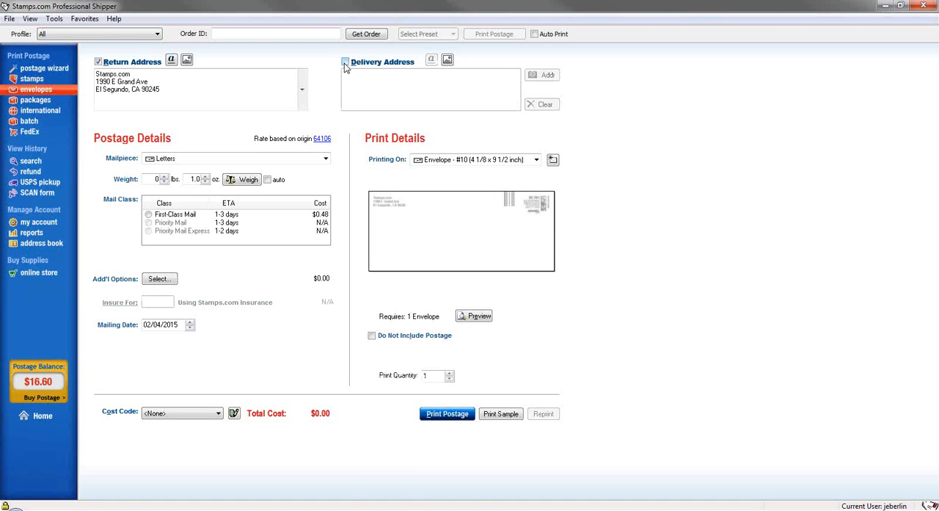
pyautogui.click(345, 63)
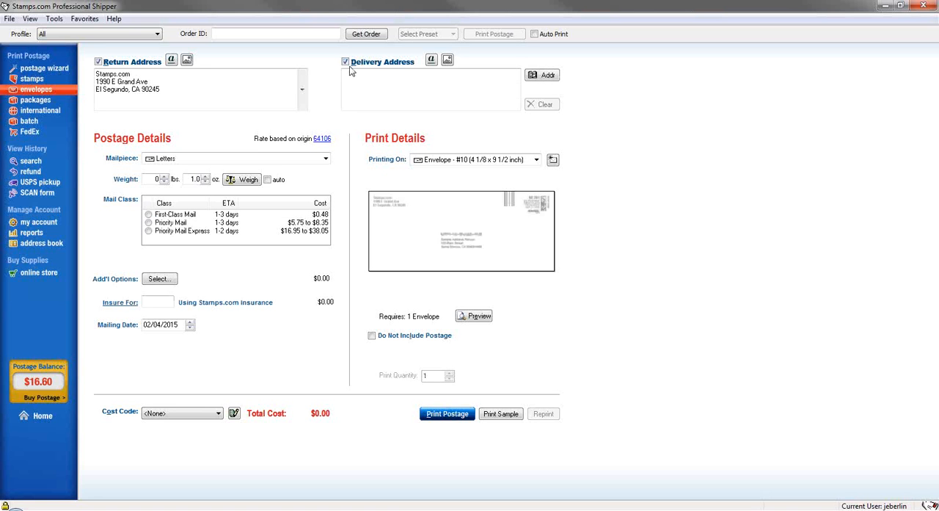
pyautogui.click(553, 80)
pyautogui.click(554, 80)
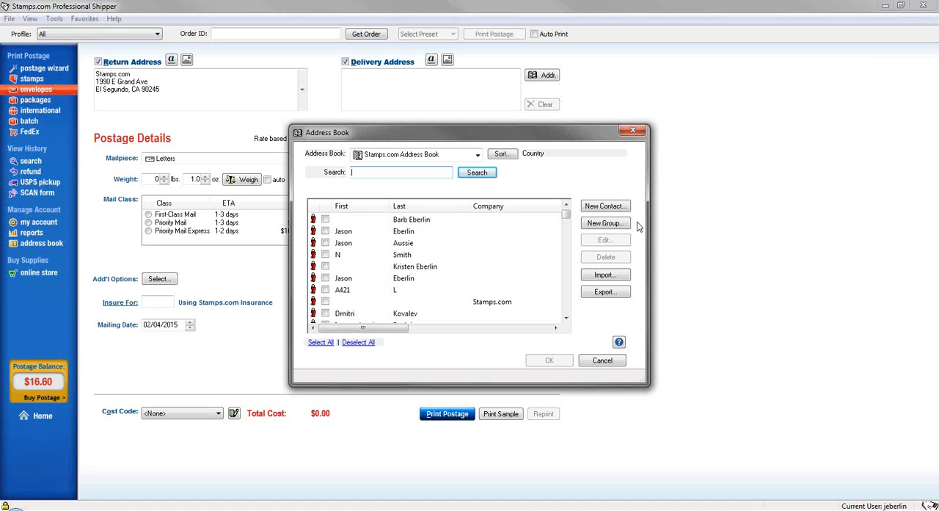
pyautogui.press('ctrl')
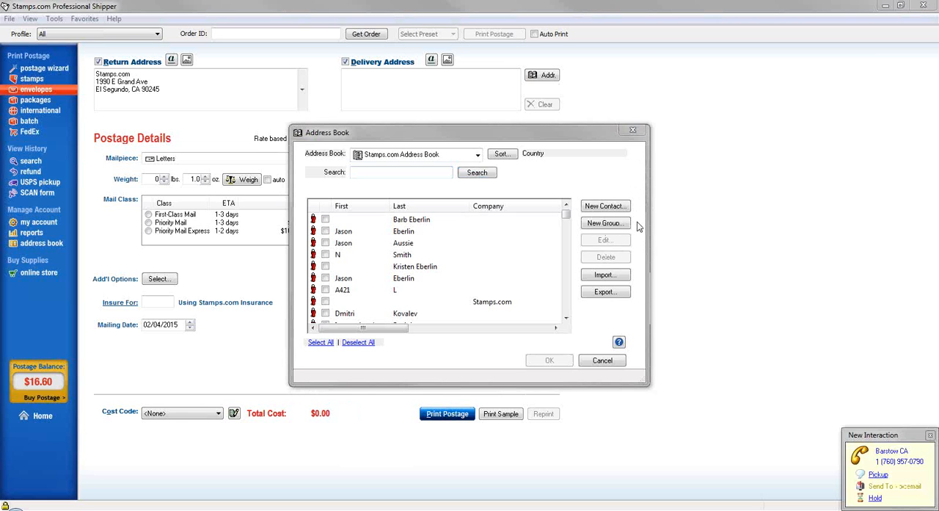
pyautogui.click(568, 219)
pyautogui.moveTo(567, 219); pyautogui.dragTo(567, 233)
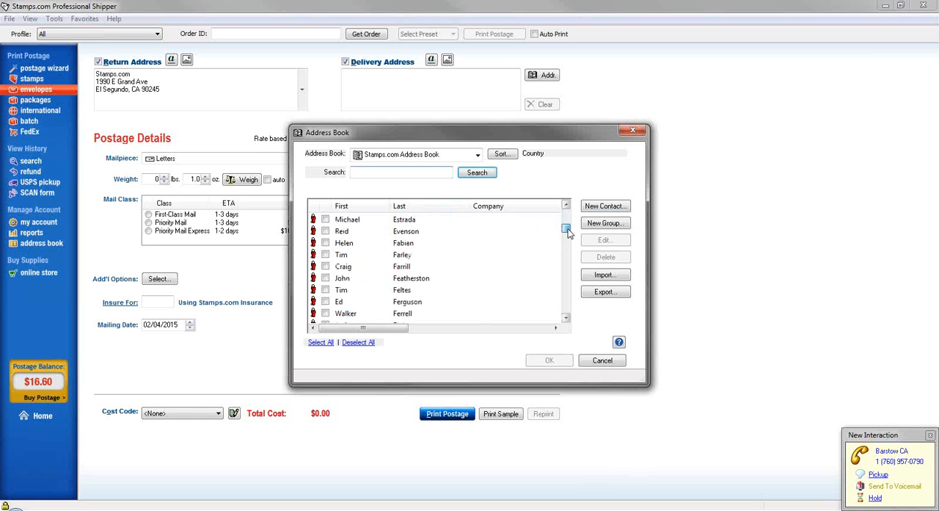
pyautogui.click(339, 279)
pyautogui.doubleClick(340, 280)
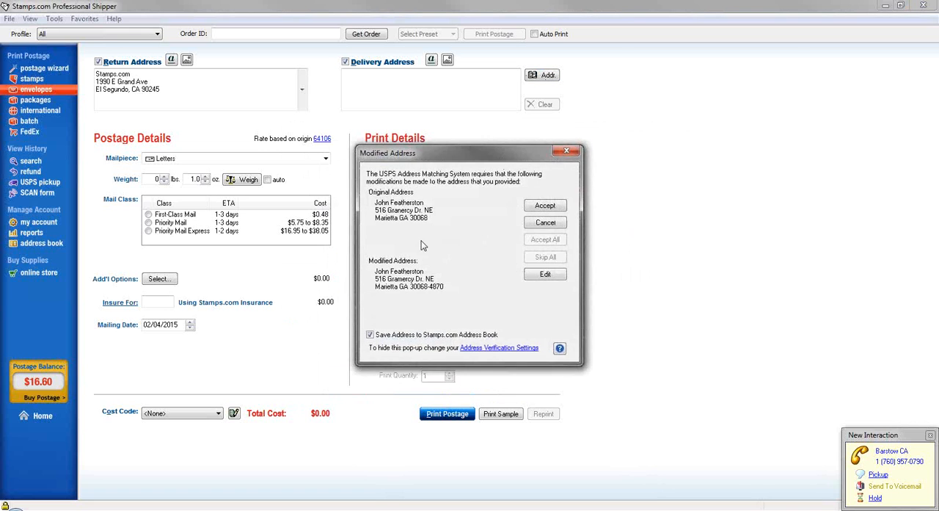
pyautogui.click(542, 209)
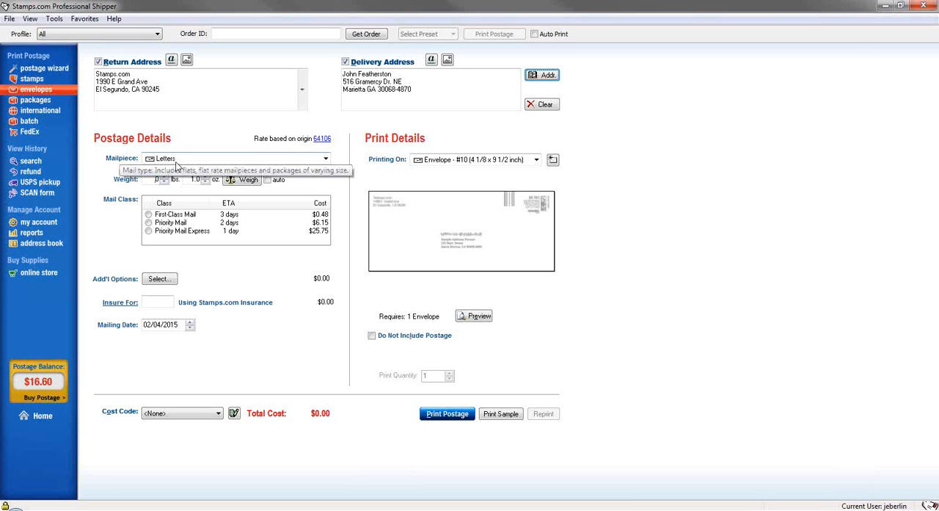
# Review the mailpiece types, keep Letters, and select First-Class Mail as the envelope's mail class
pyautogui.click(171, 160)
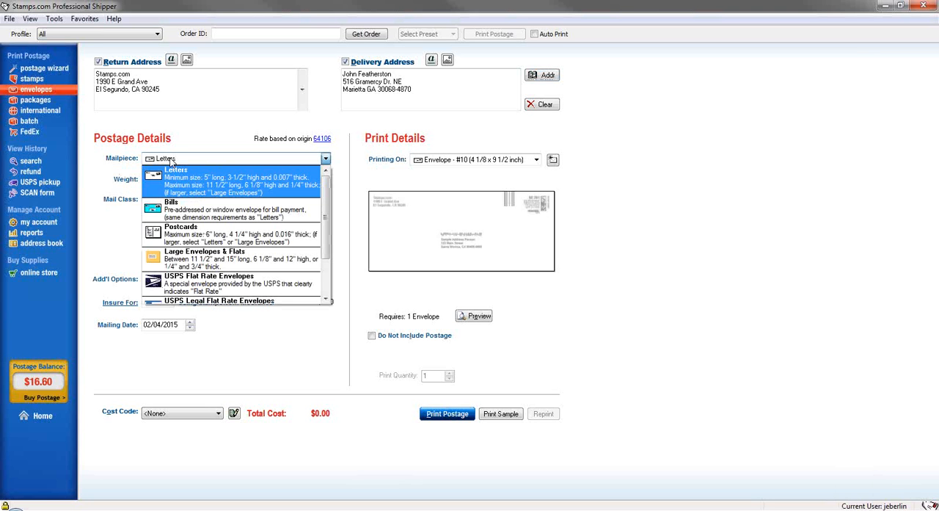
pyautogui.click(171, 160)
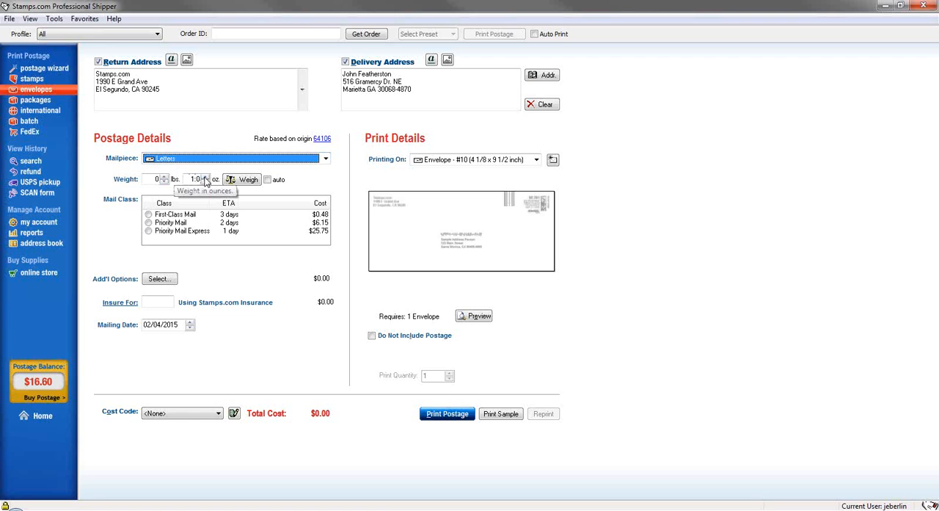
pyautogui.moveTo(169, 218)
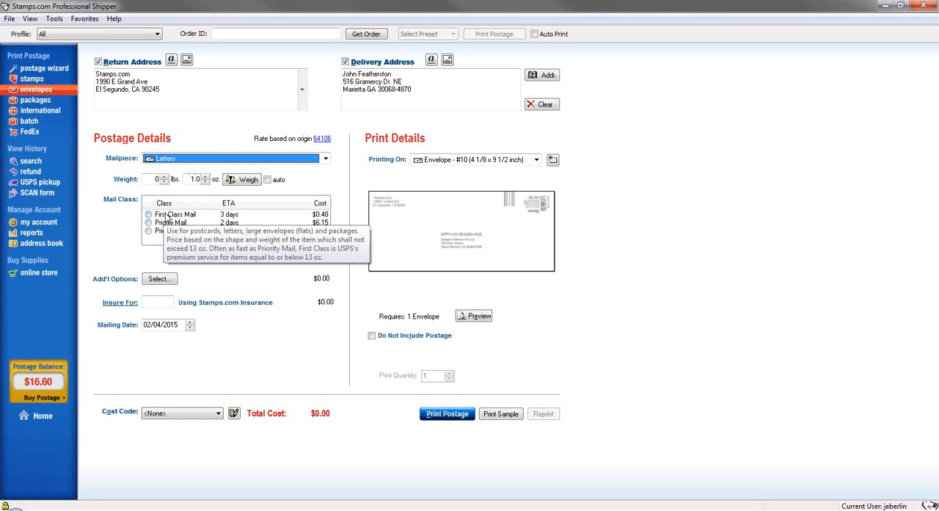
pyautogui.click(167, 215)
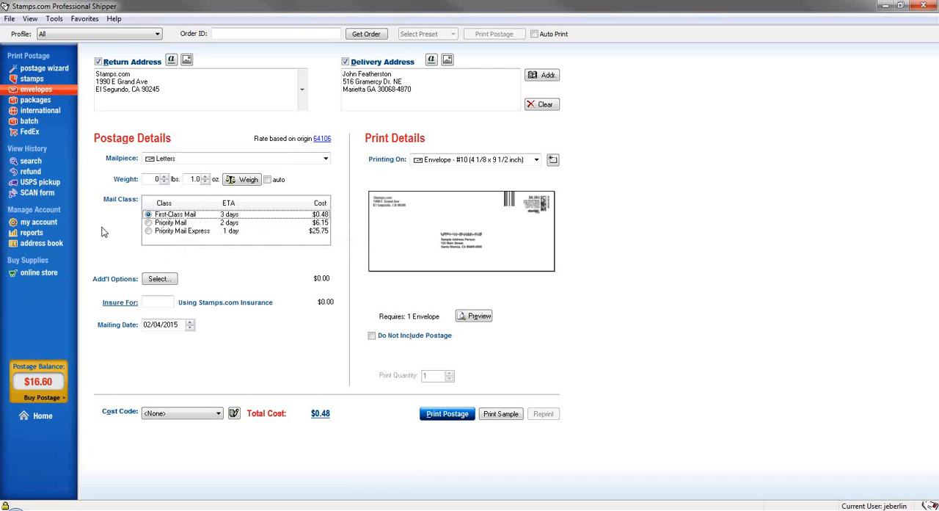
# Select Certified Mail in the USPS additional options and consult the help topic on USPS Form 3800
pyautogui.click(159, 279)
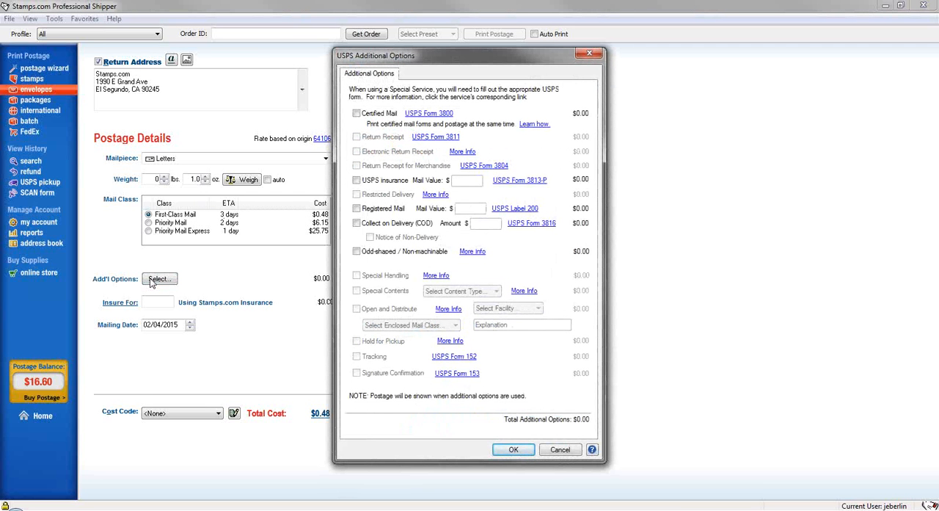
pyautogui.click(356, 115)
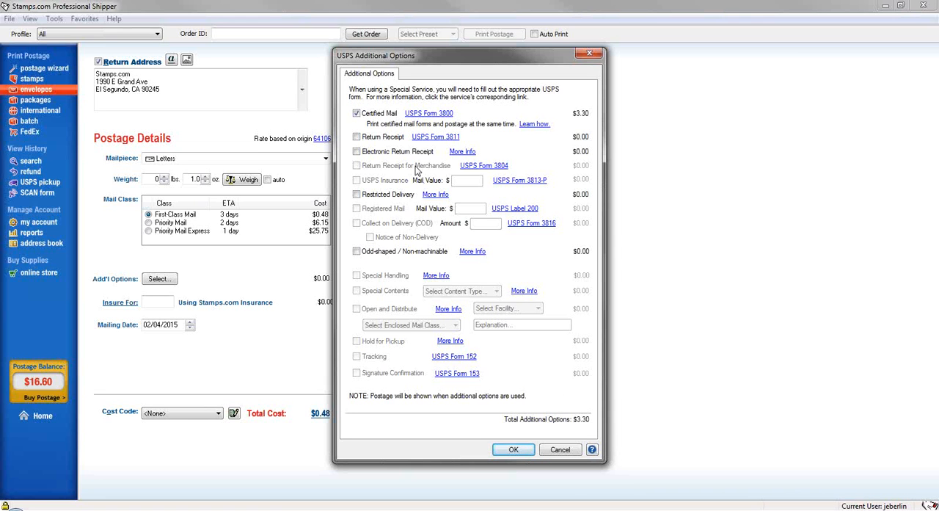
pyautogui.click(441, 116)
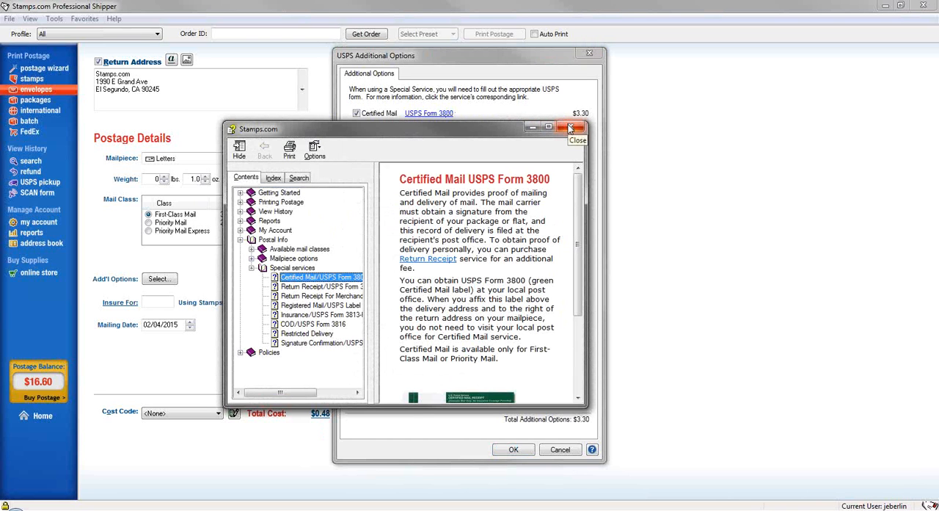
pyautogui.click(571, 128)
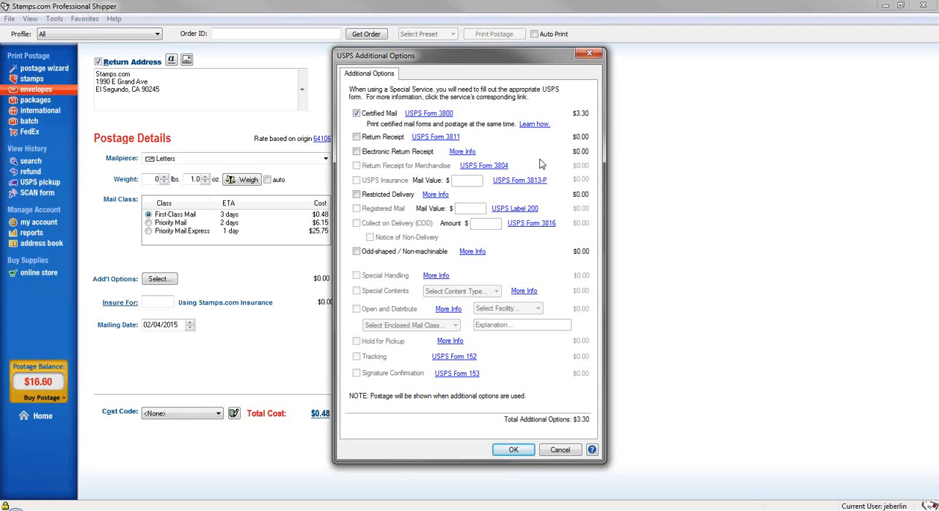
# Clear Certified Mail and close the USPS additional options without applying any
pyautogui.click(358, 114)
pyautogui.click(559, 450)
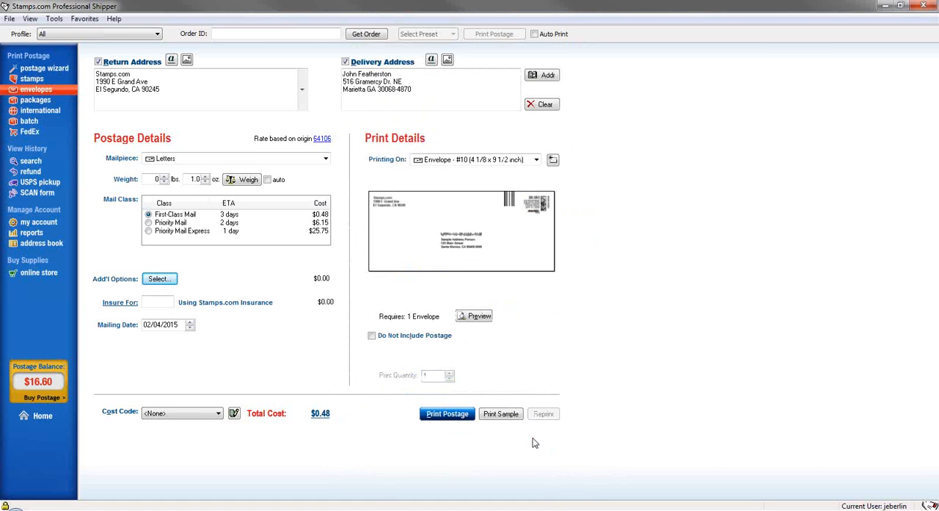
# Enter the envelope's insured value field, advance the mailing date by several days, and set it back to 02/04/2015
pyautogui.click(149, 301)
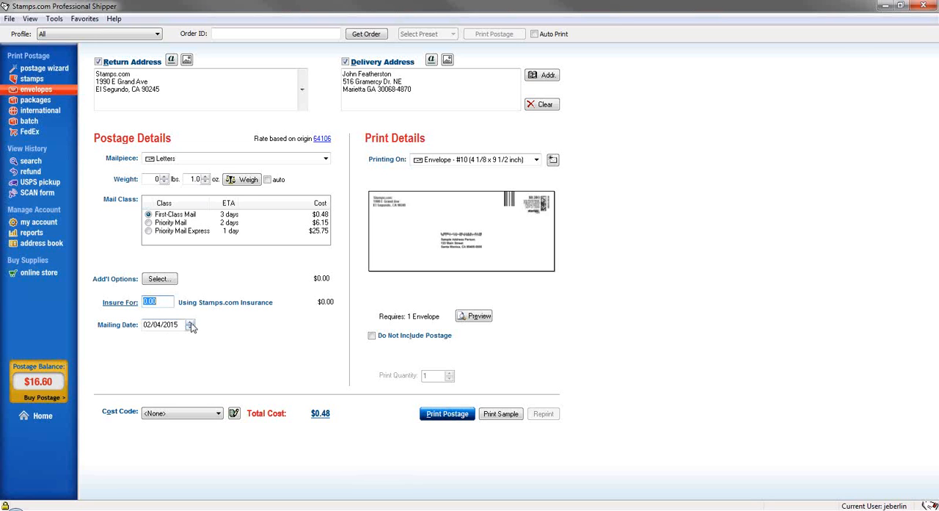
pyautogui.click(189, 322)
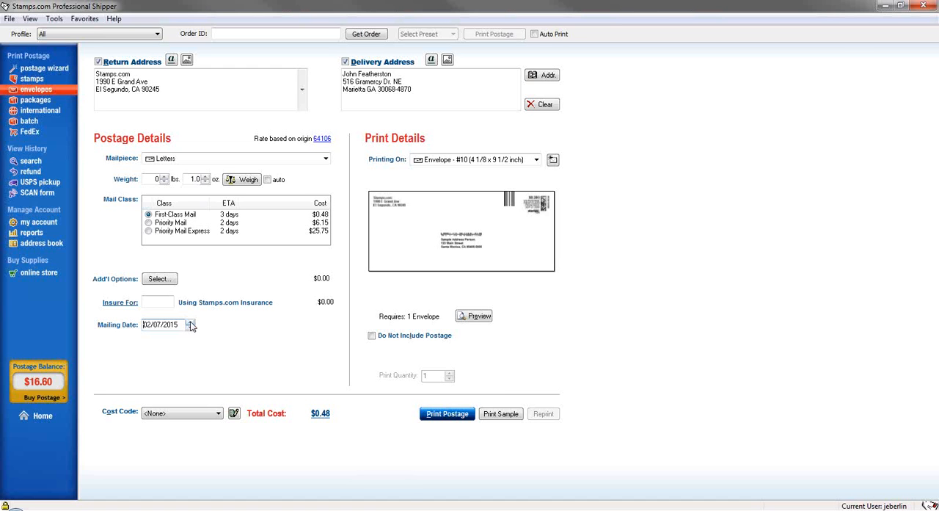
pyautogui.click(190, 322)
pyautogui.doubleClick(190, 329)
# Review the envelope, label and Certified Mail formats available for printing, keeping the #10 envelope
pyautogui.click(441, 145)
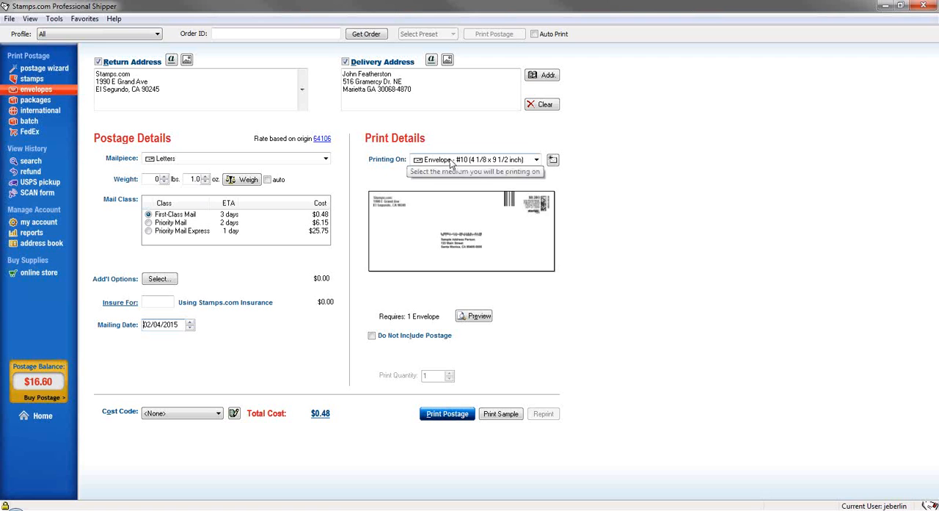
pyautogui.click(451, 162)
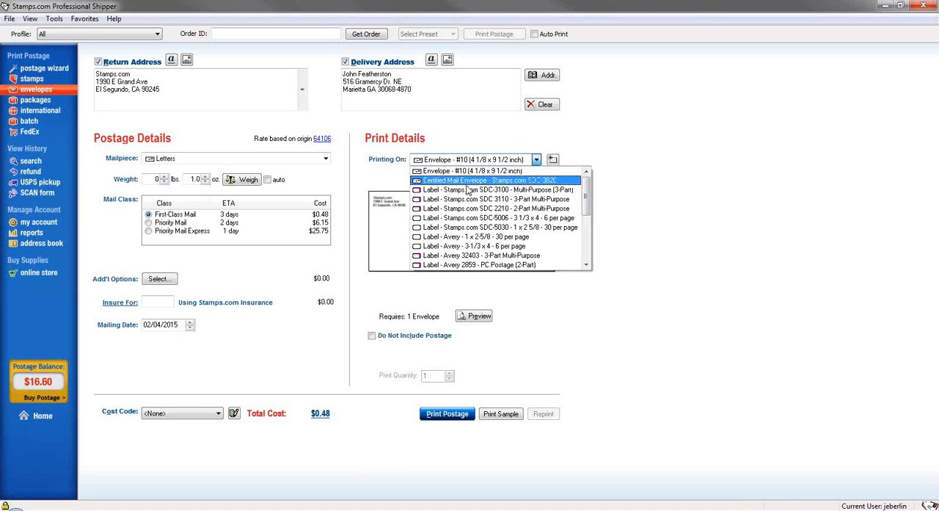
pyautogui.scroll(-6, 468, 191)
pyautogui.scroll(5, 469, 192)
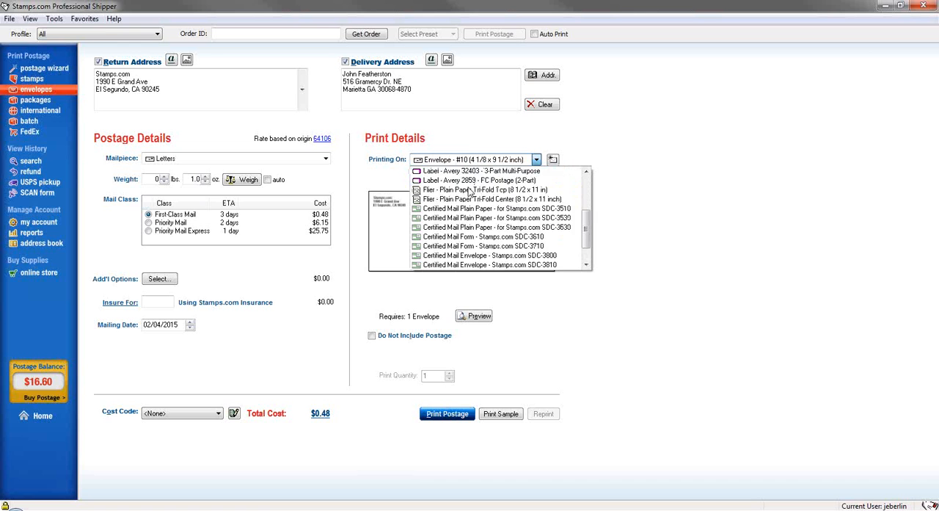
pyautogui.click(475, 140)
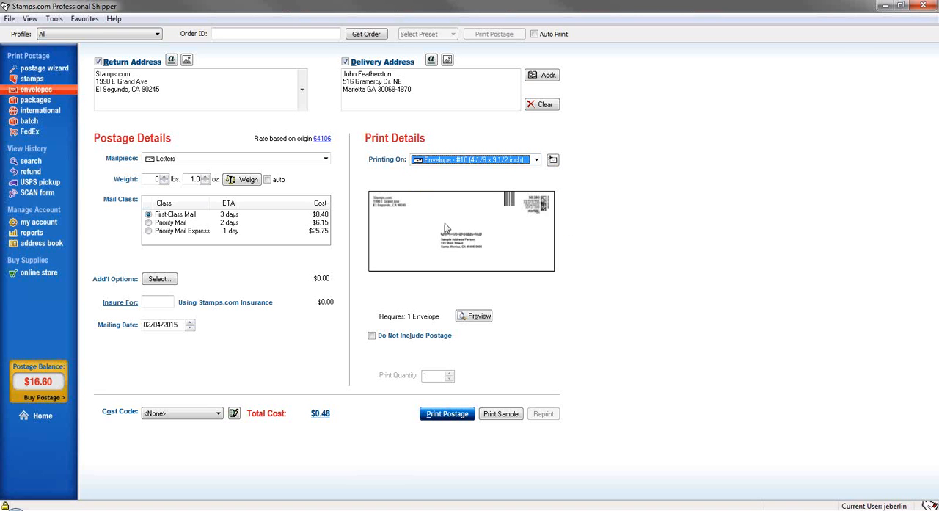
# Toggle Do Not Include Postage on and off for the envelope, leaving postage included
pyautogui.click(372, 336)
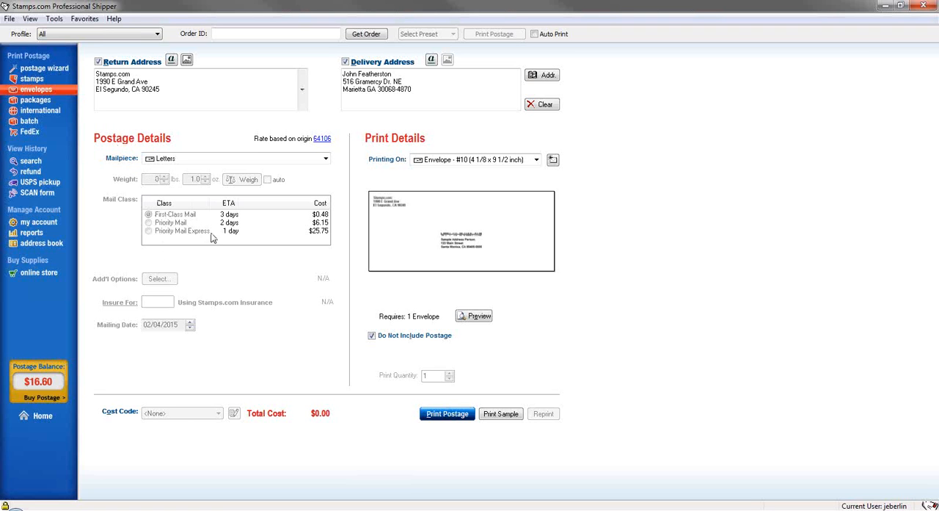
pyautogui.click(372, 336)
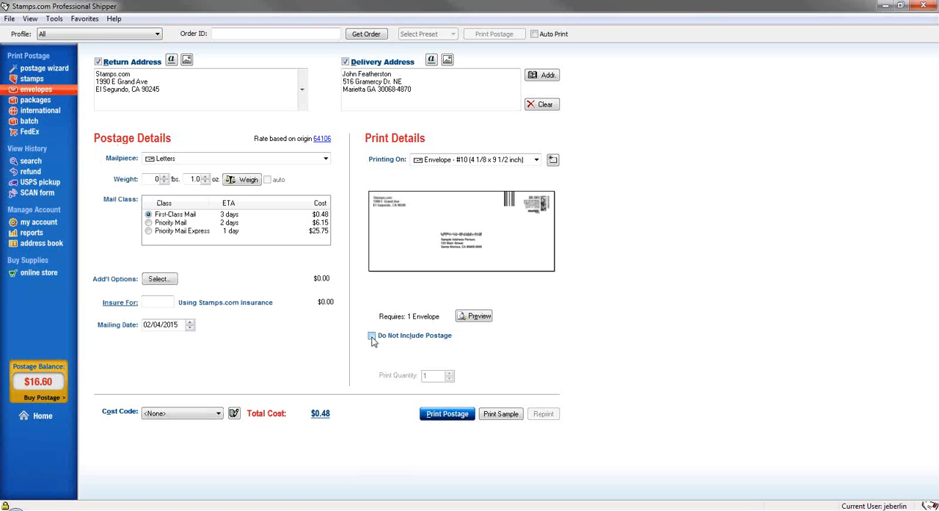
pyautogui.click(372, 337)
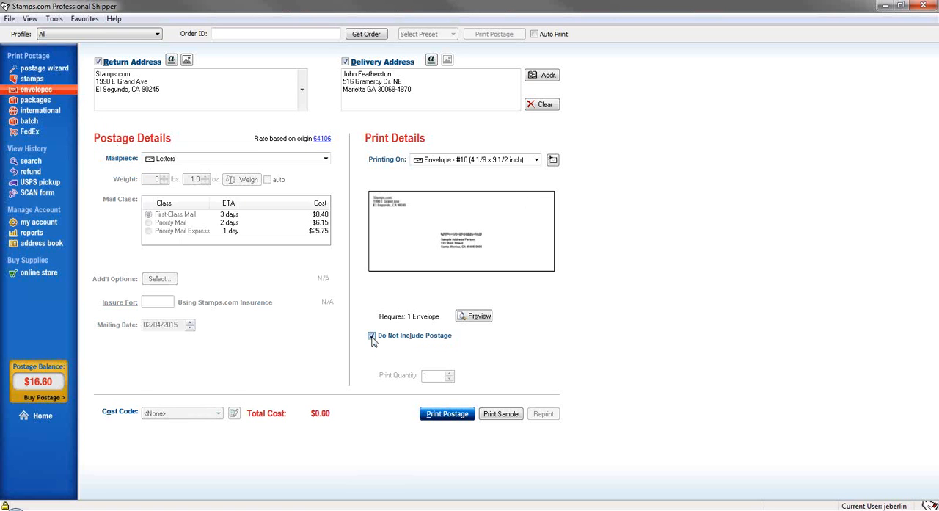
pyautogui.click(372, 337)
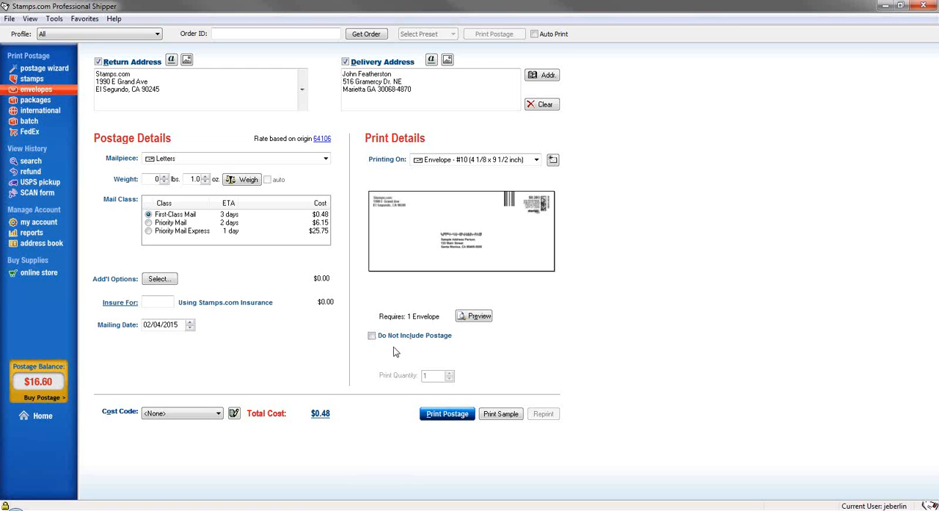
# View the printer settings for a sample envelope and close them without printing
pyautogui.click(488, 416)
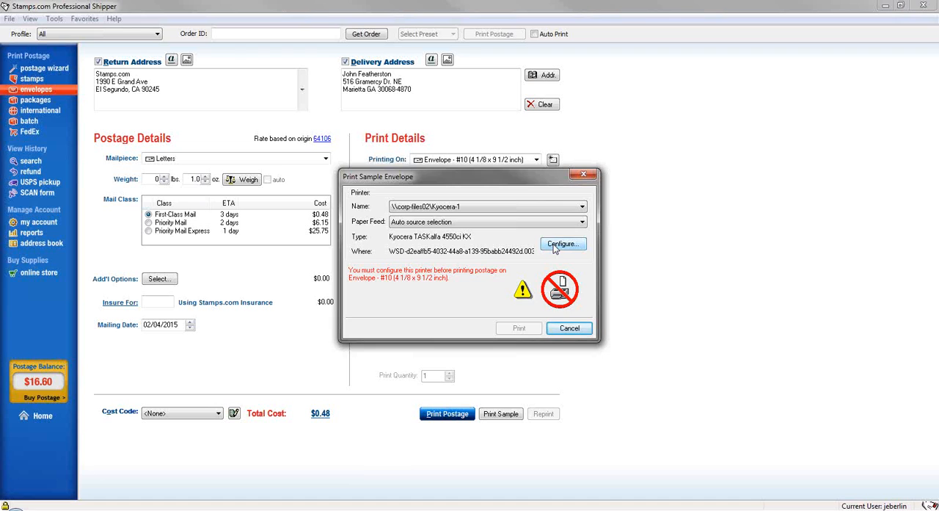
pyautogui.click(571, 329)
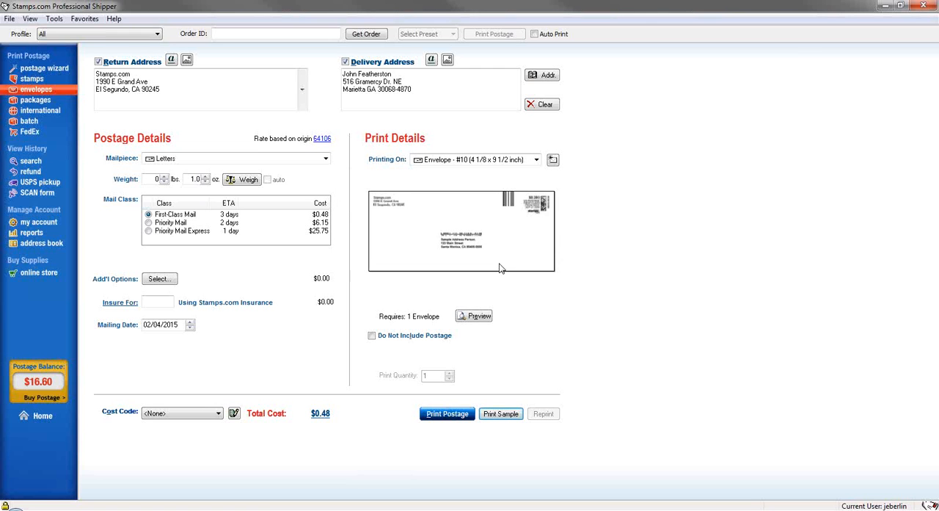
# Switch to package postage and copy the Stamps.com return address into the delivery address
pyautogui.click(29, 106)
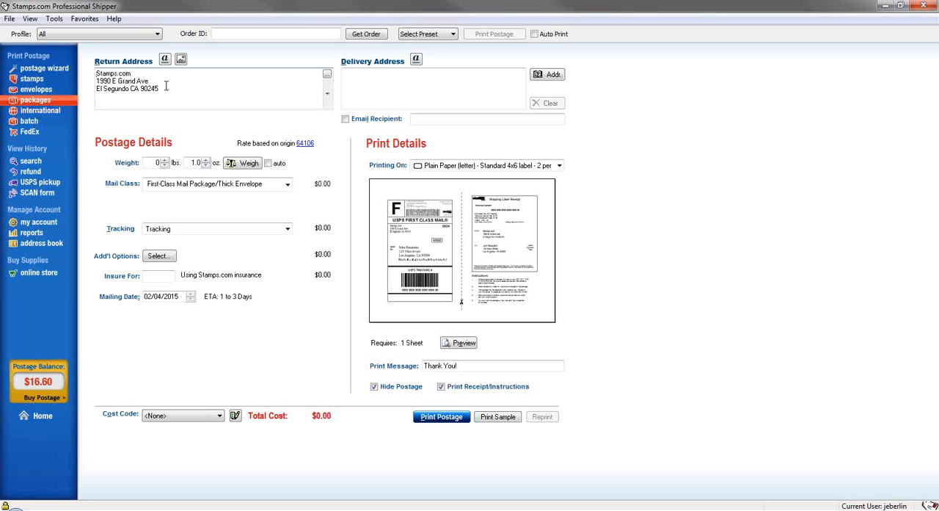
pyautogui.click(260, 61)
pyautogui.press('ctrl')
pyautogui.press('ctrl')
pyautogui.moveTo(191, 89); pyautogui.dragTo(89, 73)
pyautogui.hotkey('ctrl', 'c')
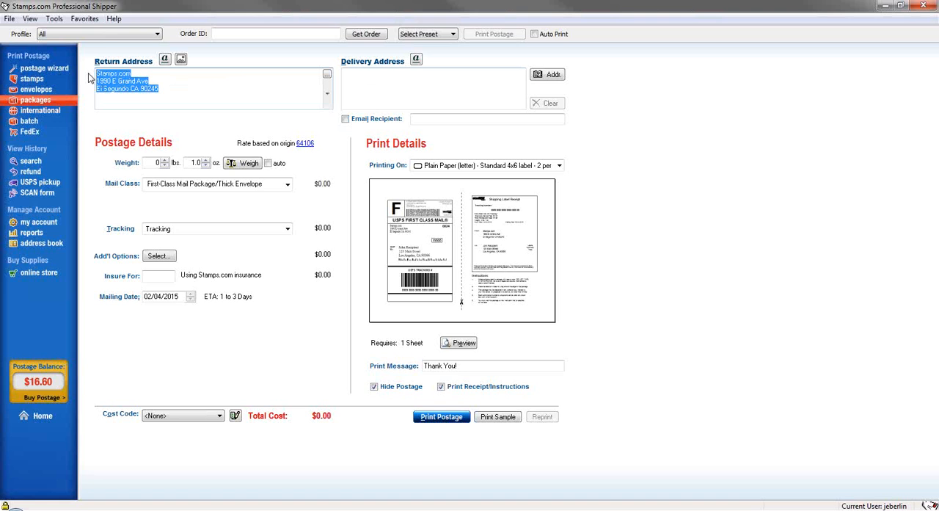
pyautogui.click(374, 83)
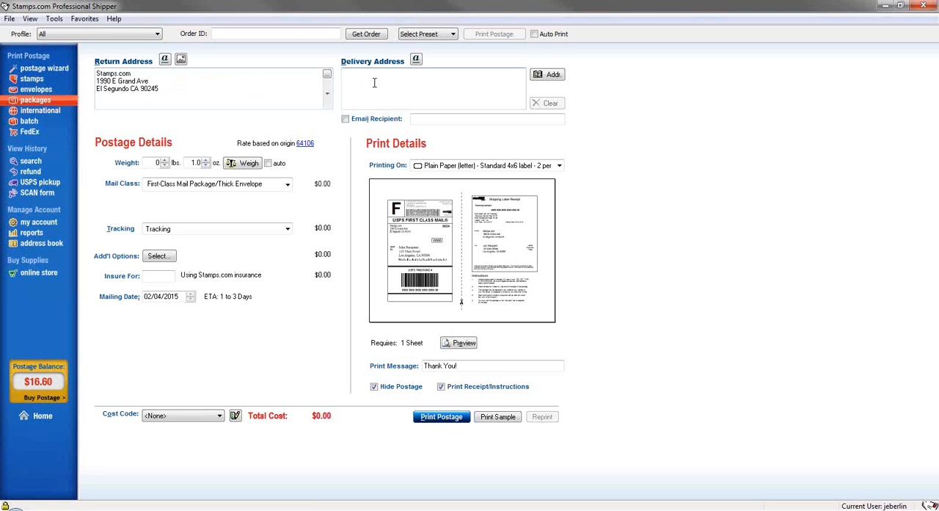
pyautogui.hotkey('ctrl', 'v')
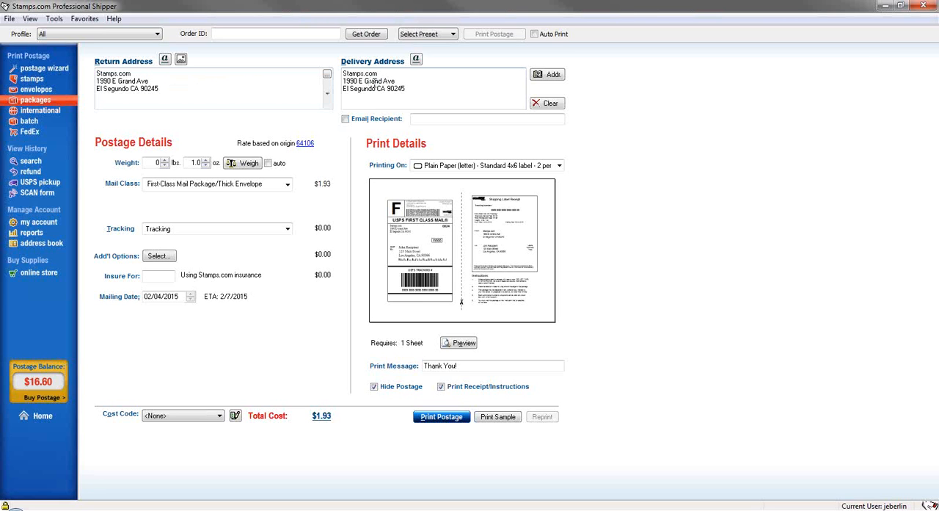
# Set the package weight to 2 lbs 0 oz and the mail class to Priority Mail Package/Thick Envelope
pyautogui.click(161, 163)
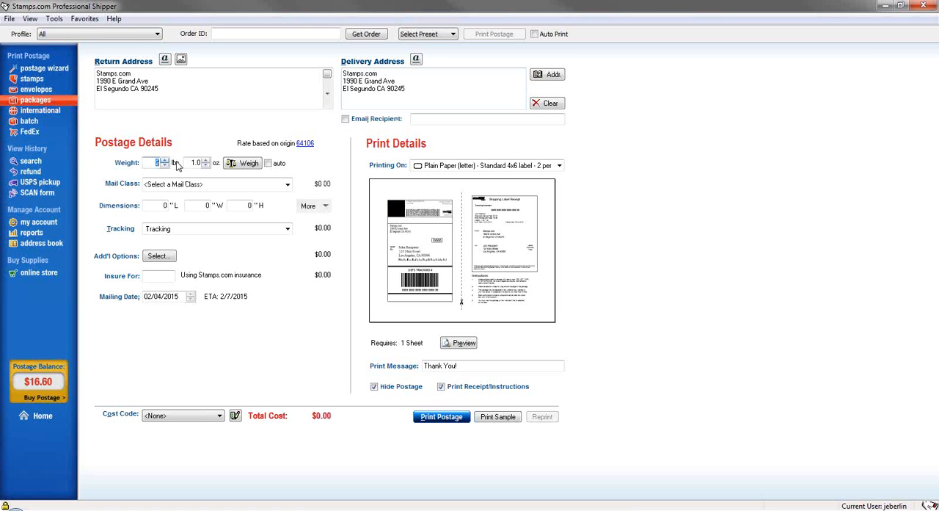
pyautogui.write('2')
pyautogui.press('Tab')
pyautogui.click(209, 185)
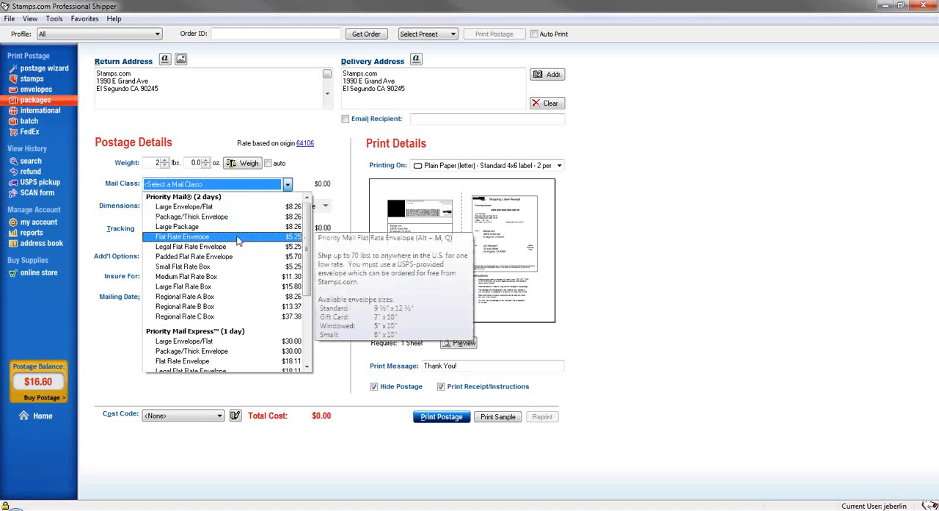
pyautogui.click(201, 216)
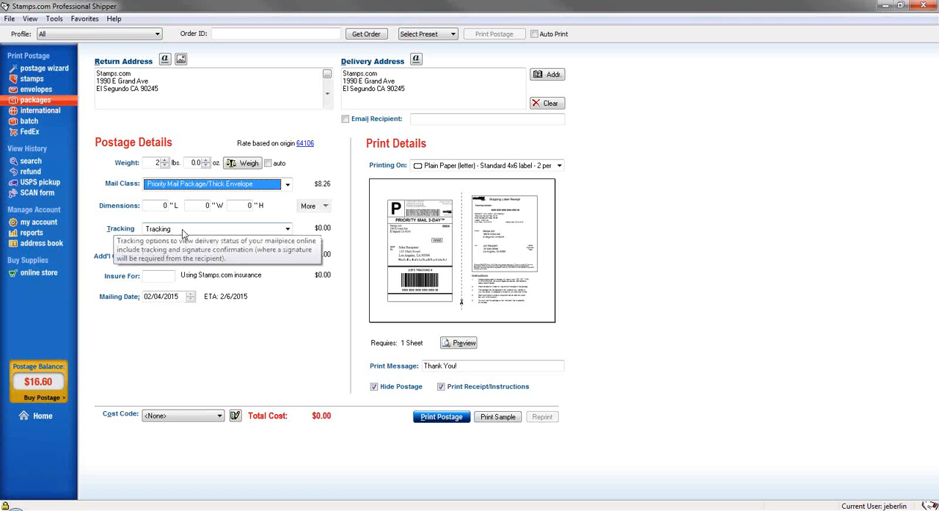
# Keep the free Tracking option and set the package dimensions to 1 inch in length, width and height
pyautogui.click(182, 229)
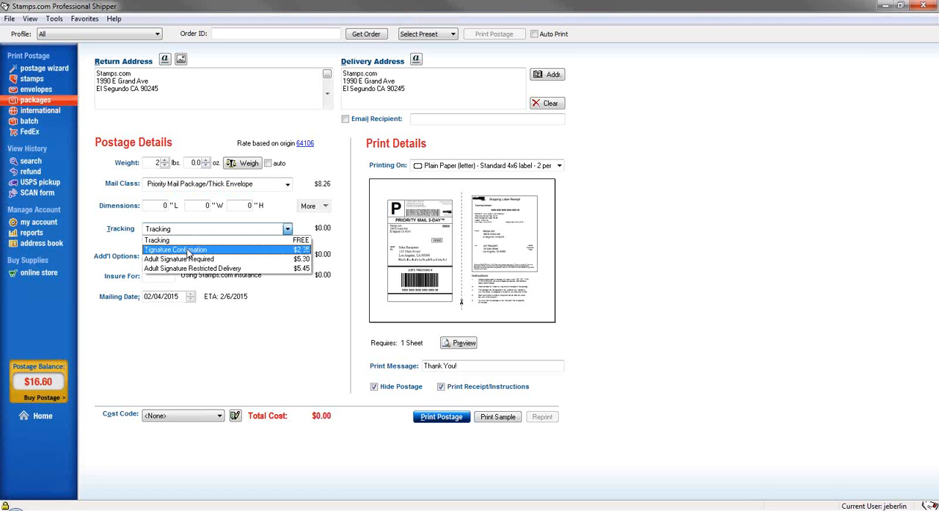
pyautogui.click(205, 241)
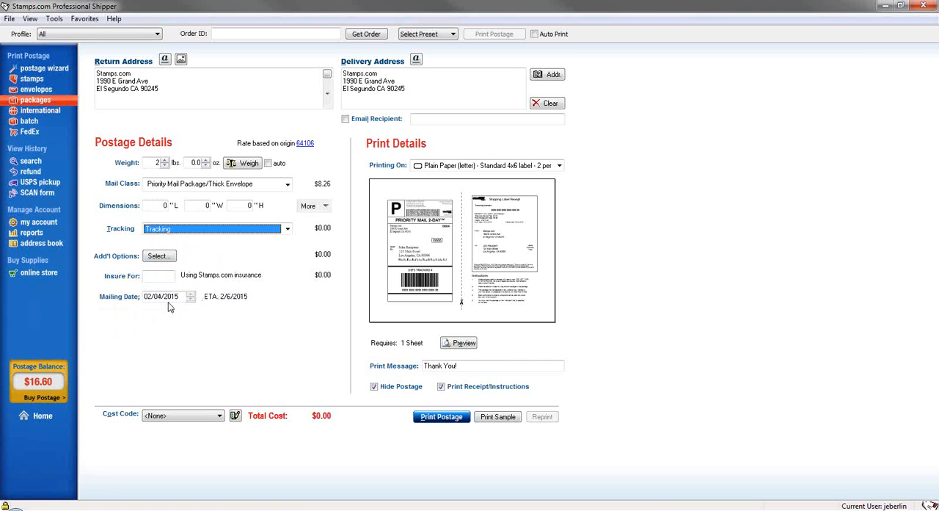
pyautogui.click(164, 205)
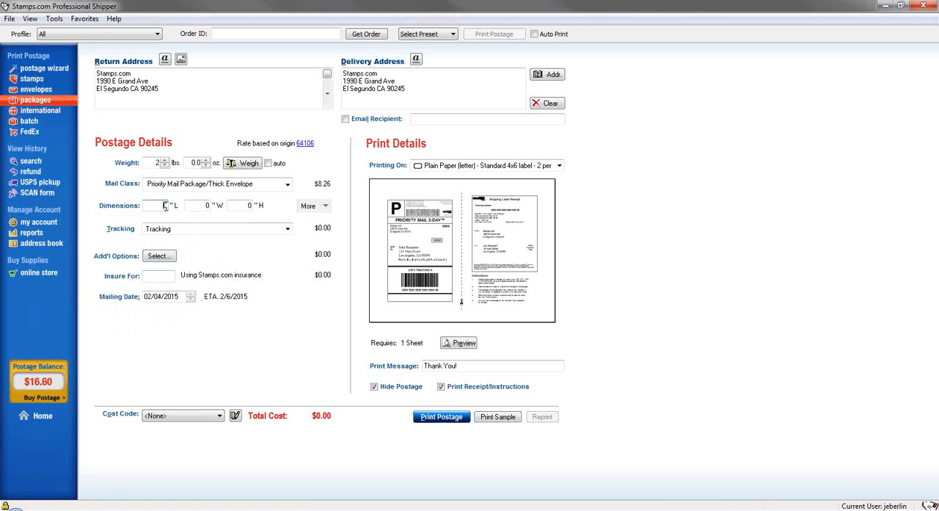
pyautogui.moveTo(166, 206); pyautogui.dragTo(167, 207)
pyautogui.write('1')
pyautogui.press('Tab')
pyautogui.write('1')
pyautogui.click(249, 205)
pyautogui.write('1')
# Print on Plain Paper (letter) - Standard 4x6 label - 2 per page, and toggle Print Receipt/Instructions, leaving it on
pyautogui.click(460, 167)
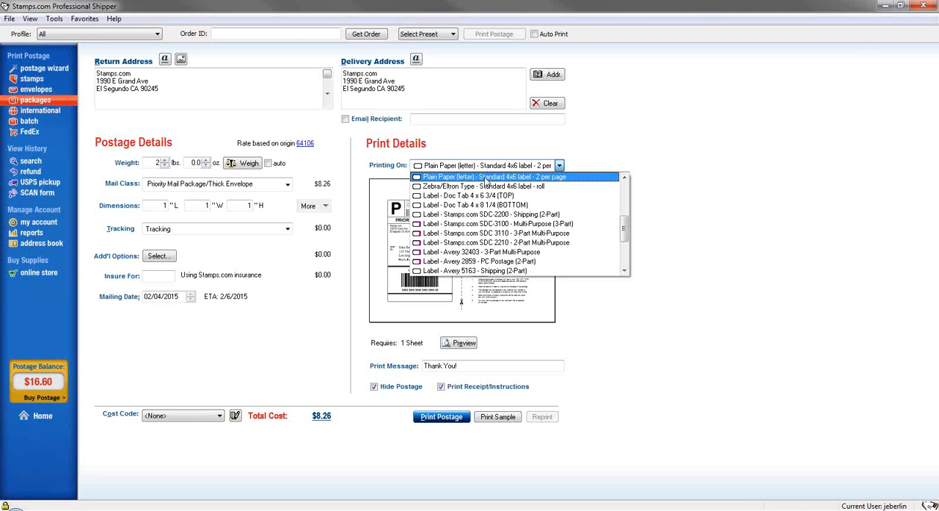
pyautogui.click(485, 178)
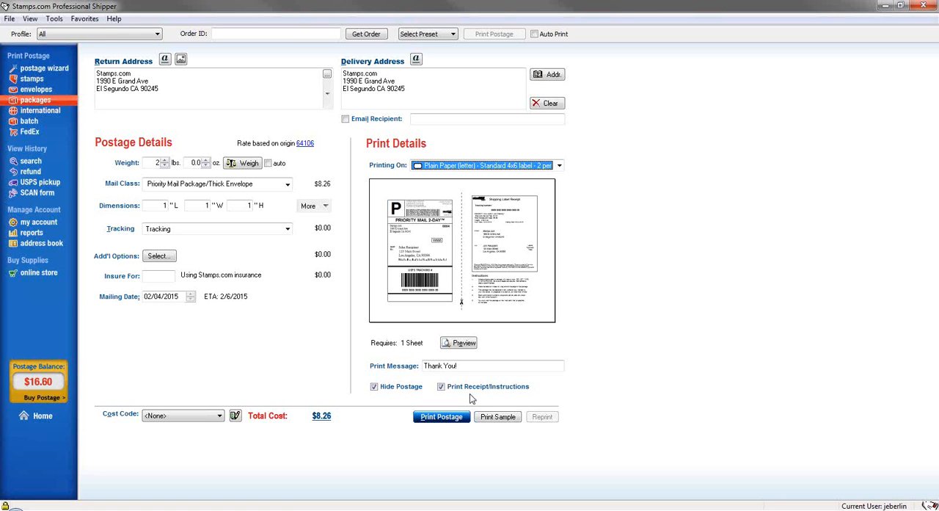
pyautogui.click(442, 387)
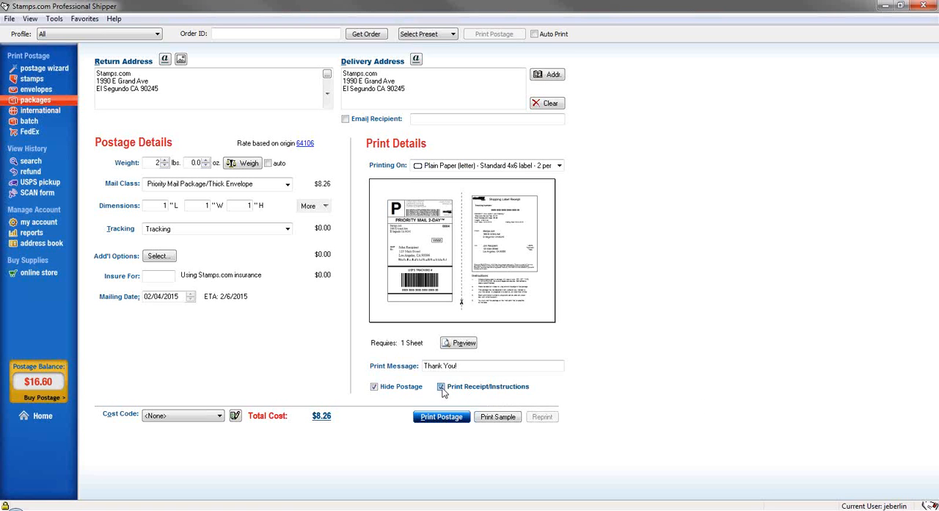
pyautogui.click(441, 388)
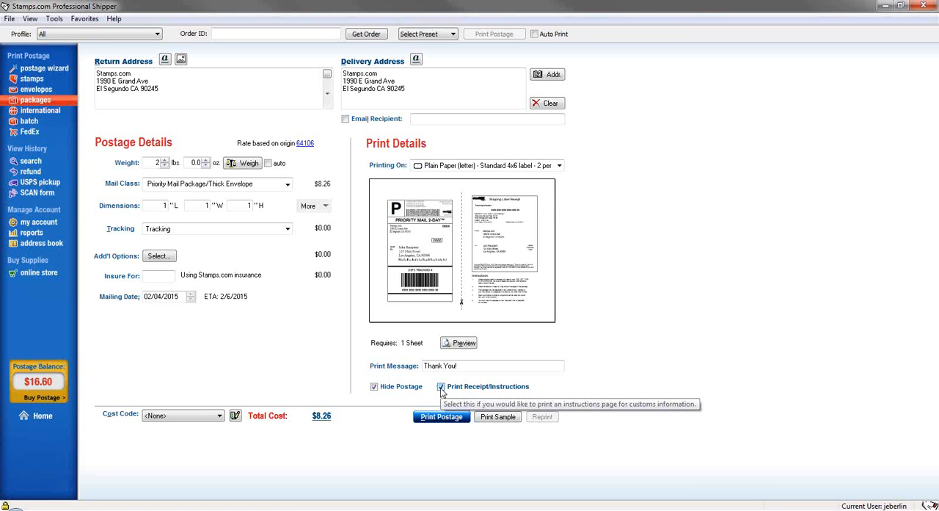
pyautogui.click(441, 389)
pyautogui.click(441, 389)
# Switch to international postage and choose a contact in Austria from the address book as the delivery address
pyautogui.click(43, 115)
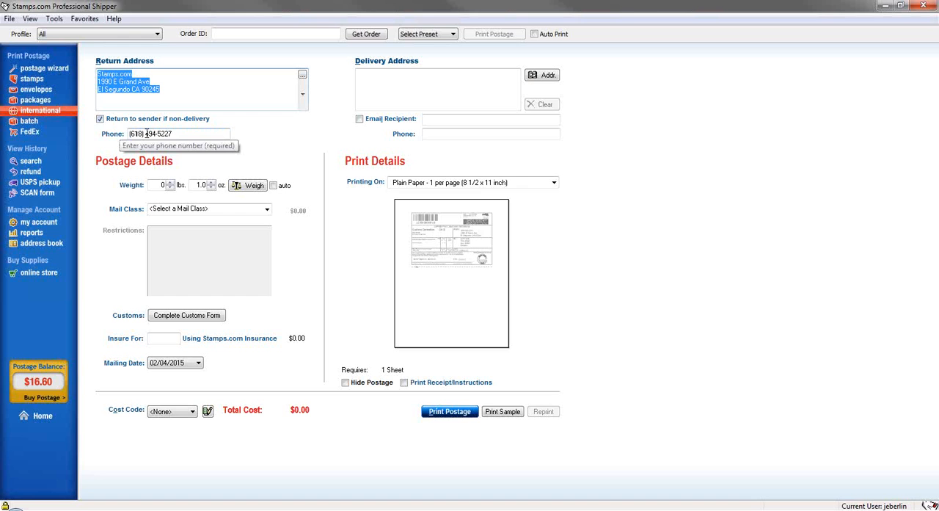
pyautogui.click(432, 135)
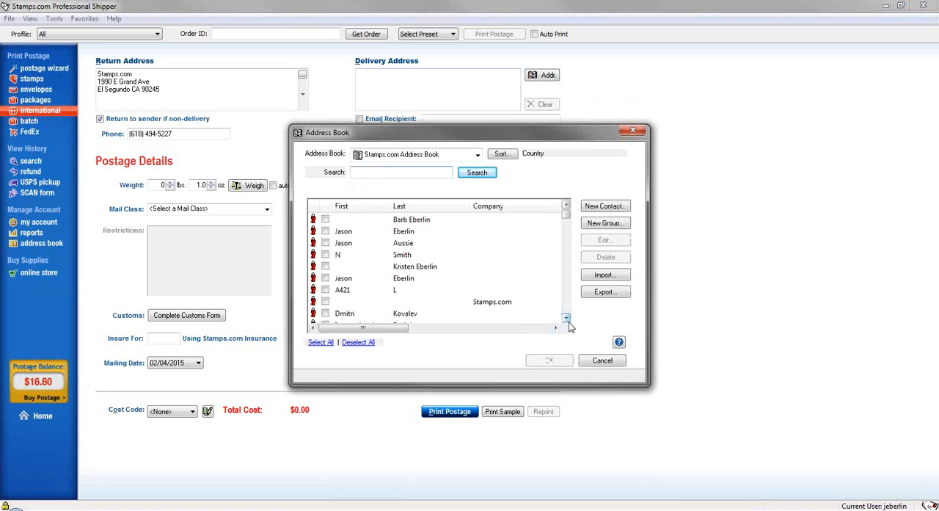
pyautogui.click(555, 328)
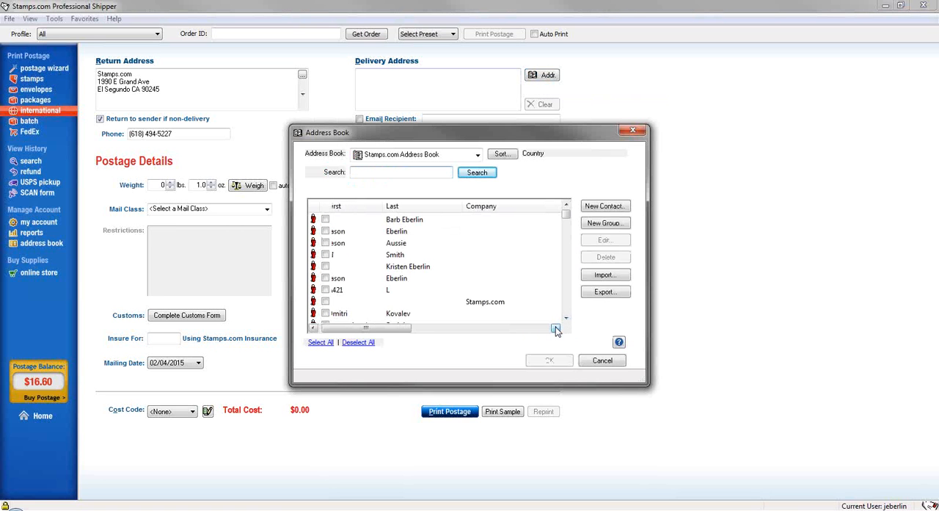
pyautogui.moveTo(555, 328); pyautogui.dragTo(556, 328)
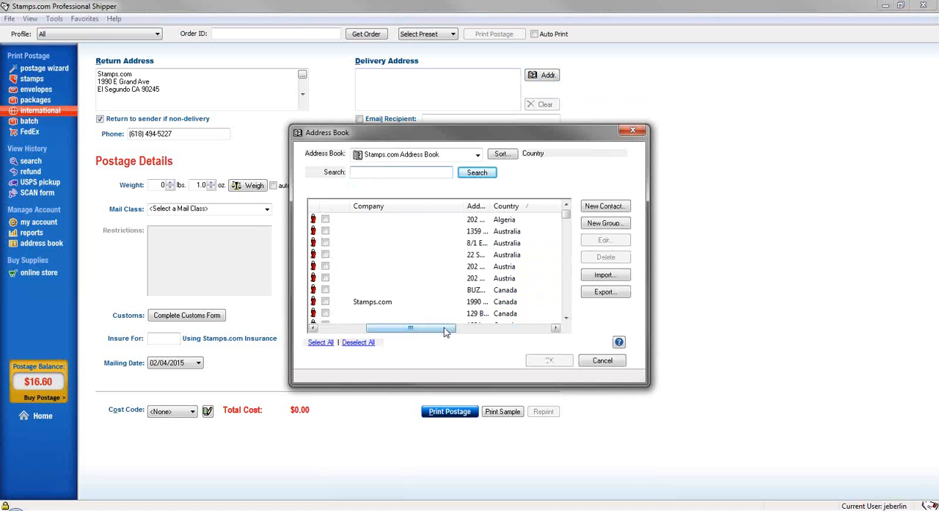
pyautogui.moveTo(445, 332); pyautogui.dragTo(397, 330)
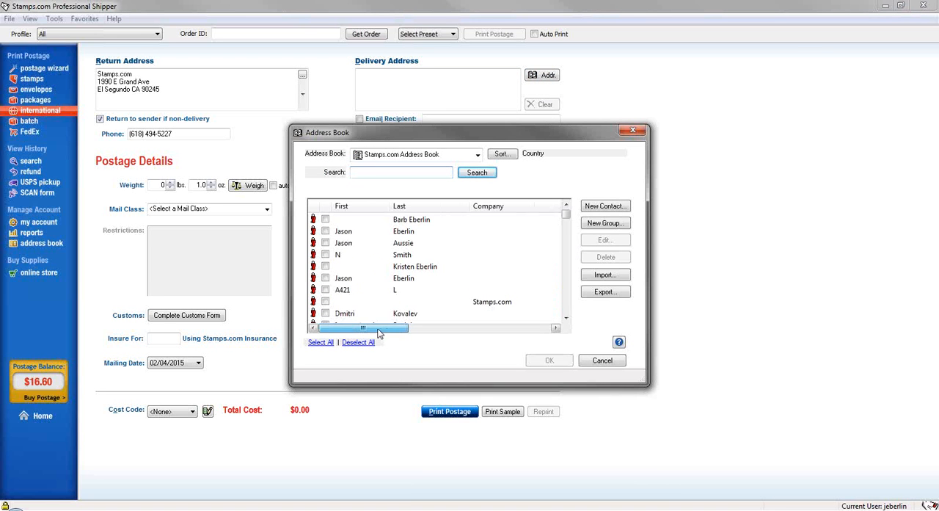
pyautogui.click(325, 279)
pyautogui.click(550, 360)
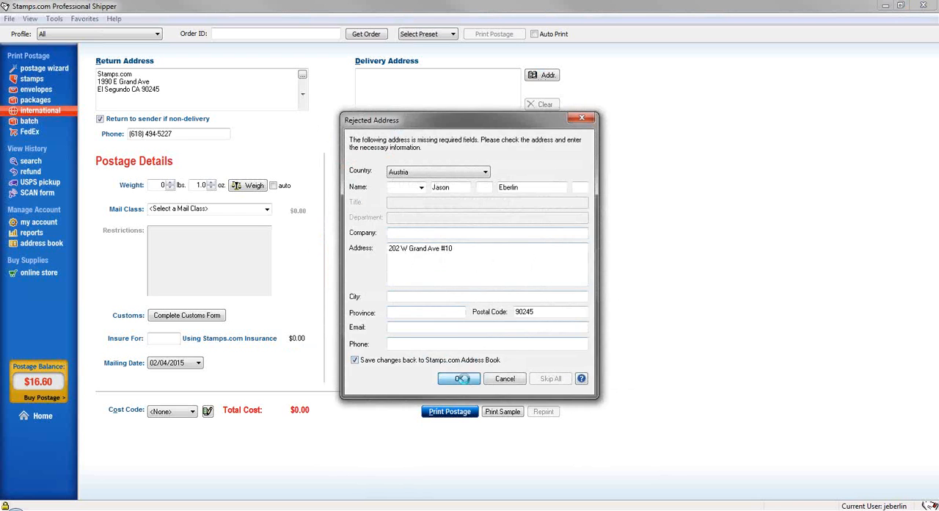
# Fill in the contact's missing city in the rejected Austrian address and save the change back to the address book
pyautogui.click(459, 378)
pyautogui.click(486, 289)
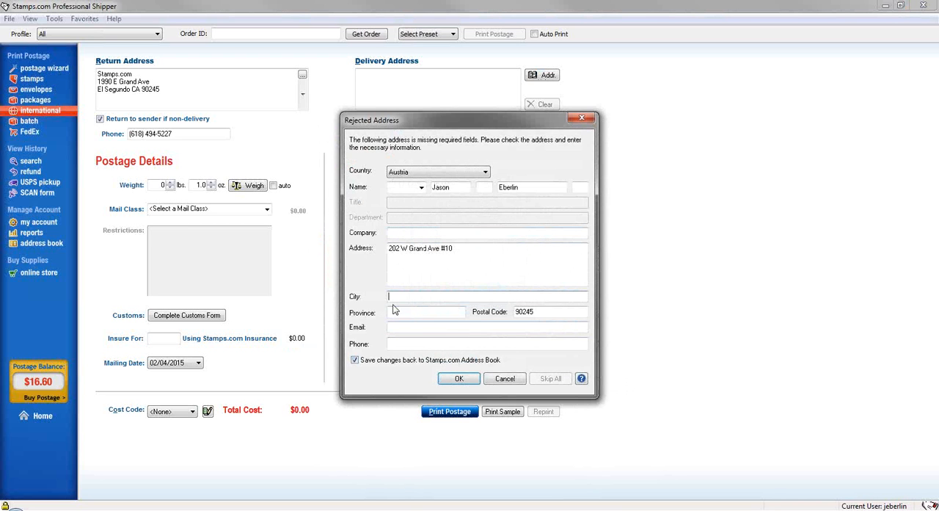
pyautogui.write('El Segundo')
pyautogui.click(461, 378)
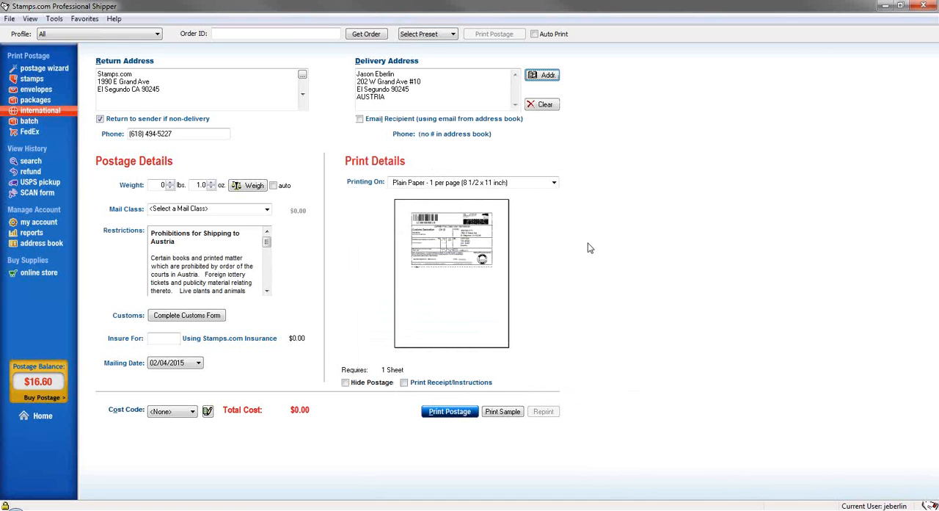
# Set the international package weight to 2 lbs 0 oz and the mail class to First Class Mail International Package
pyautogui.click(163, 185)
pyautogui.press('Tab')
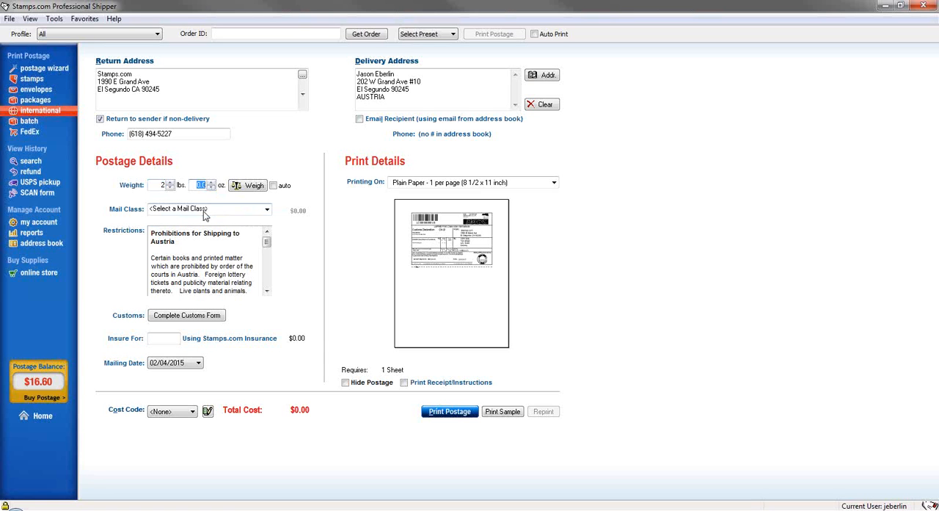
pyautogui.click(205, 210)
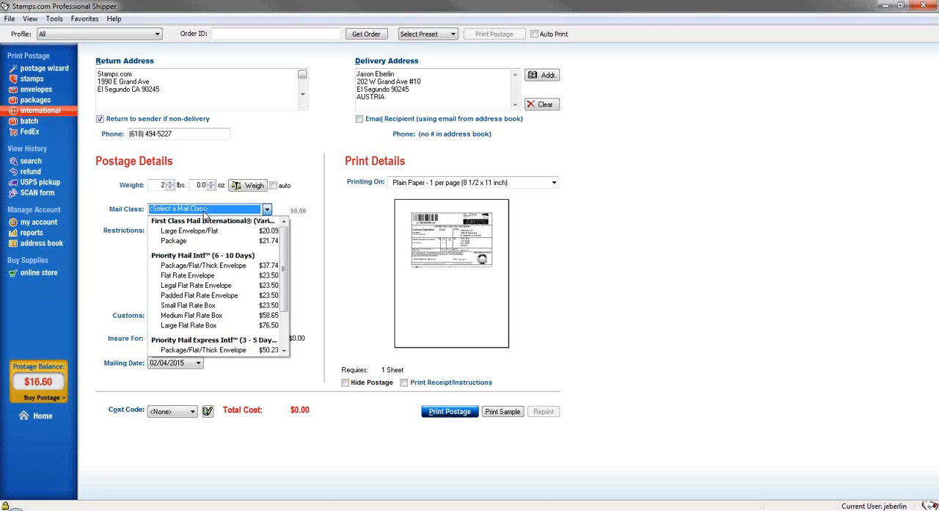
pyautogui.click(191, 242)
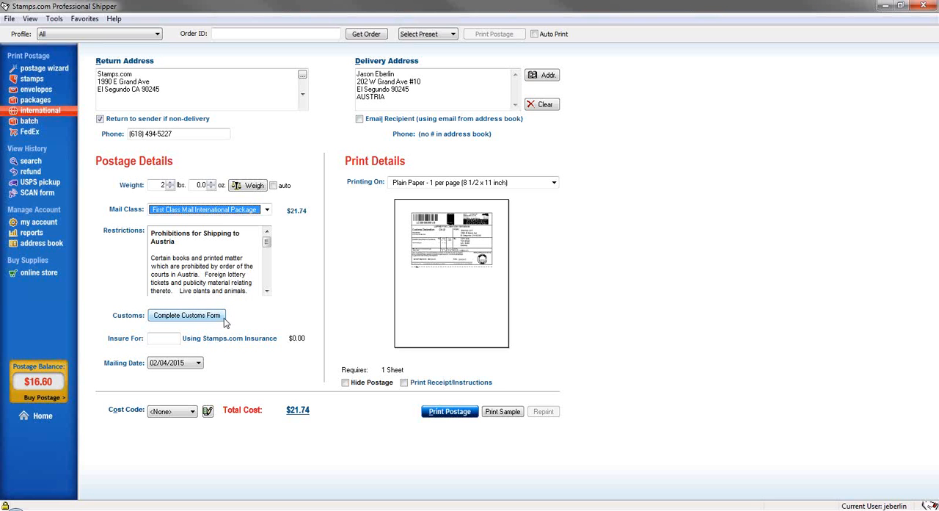
# Start the customs form with Gift as the type of contents and "book" as the additional information
pyautogui.click(217, 318)
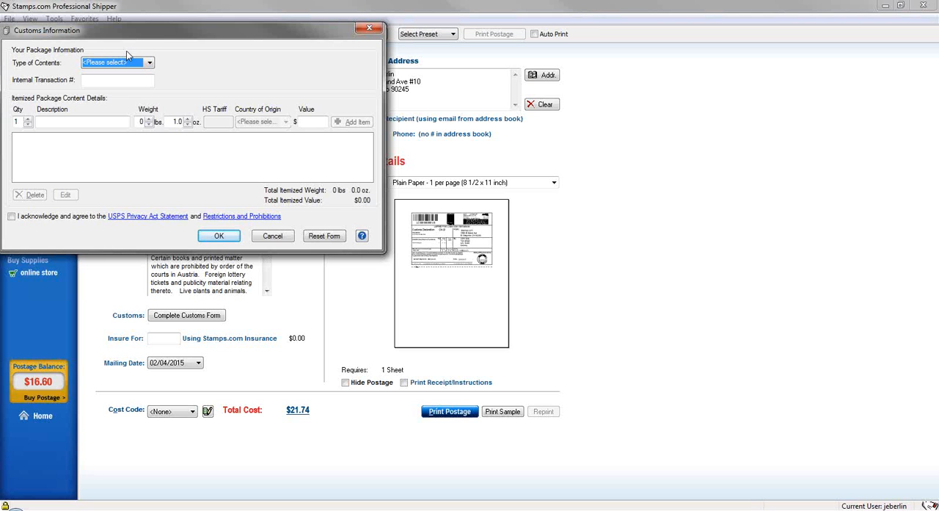
pyautogui.click(149, 65)
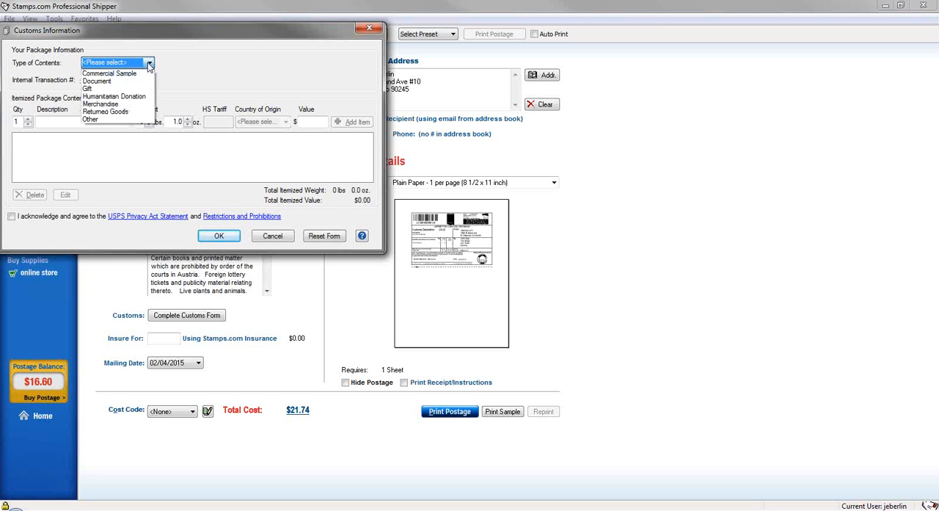
pyautogui.click(106, 86)
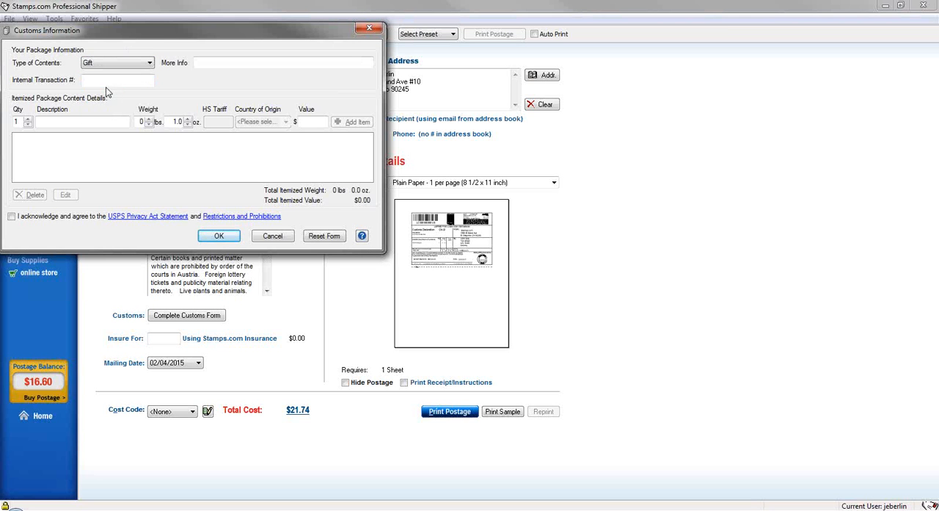
pyautogui.click(230, 62)
pyautogui.write('book')
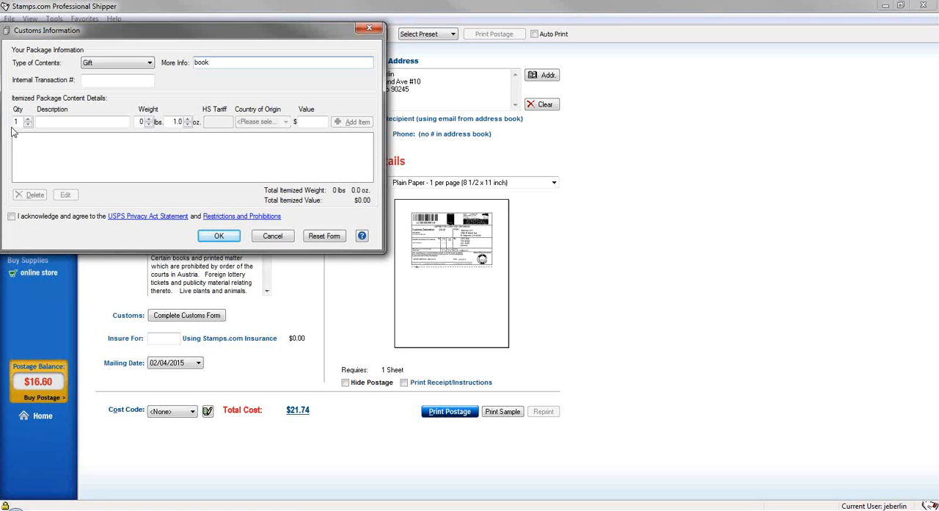
# Add one "gift-wrapped book" of 1 lb 0 oz worth $20 to the customs form, accept the USPS privacy and restrictions terms, and confirm the form
pyautogui.click(48, 123)
pyautogui.write('gif')
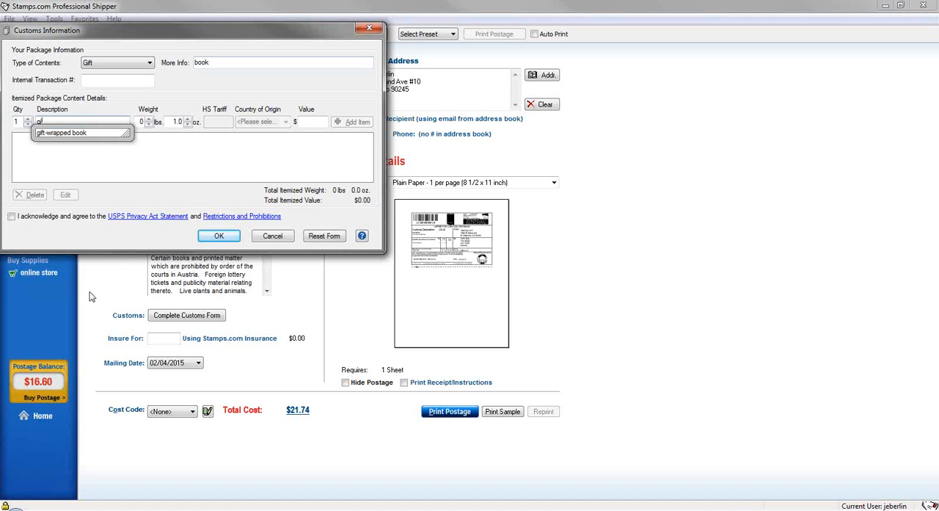
pyautogui.click(81, 138)
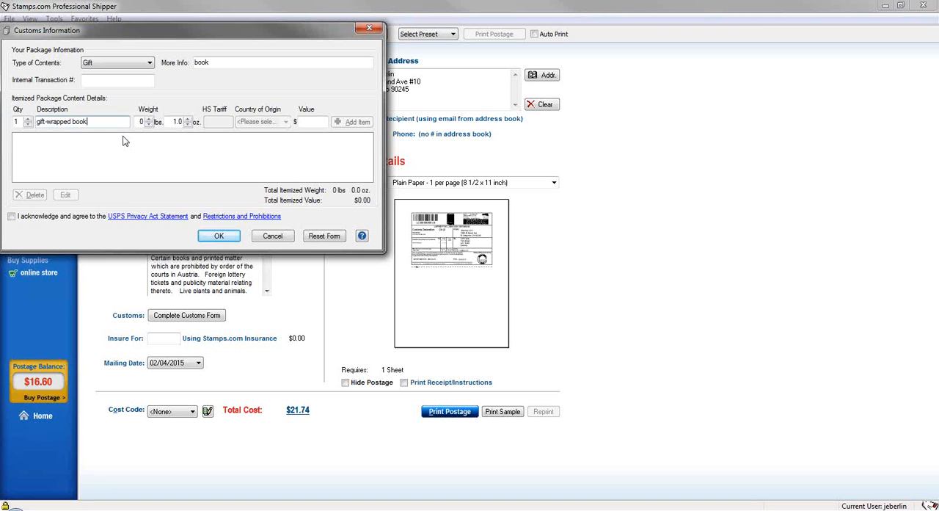
pyautogui.click(149, 119)
pyautogui.click(189, 125)
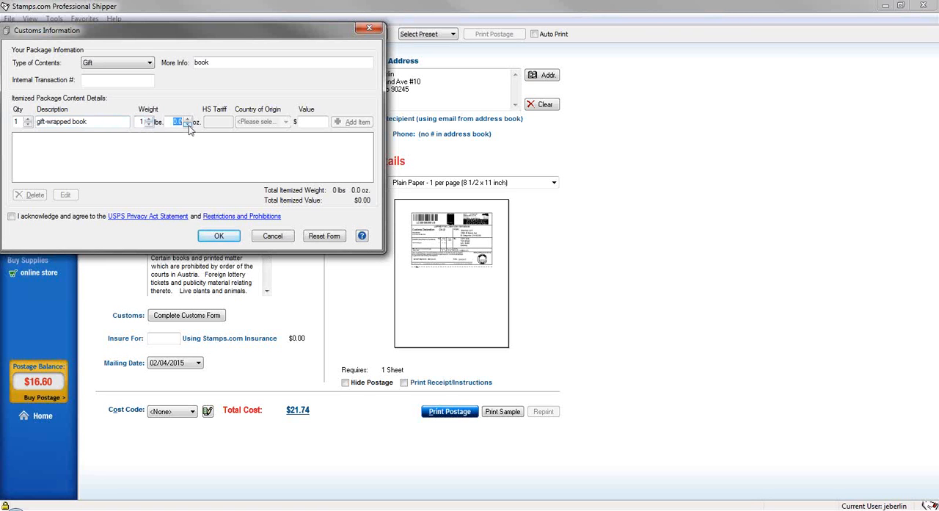
pyautogui.click(302, 122)
pyautogui.write('20')
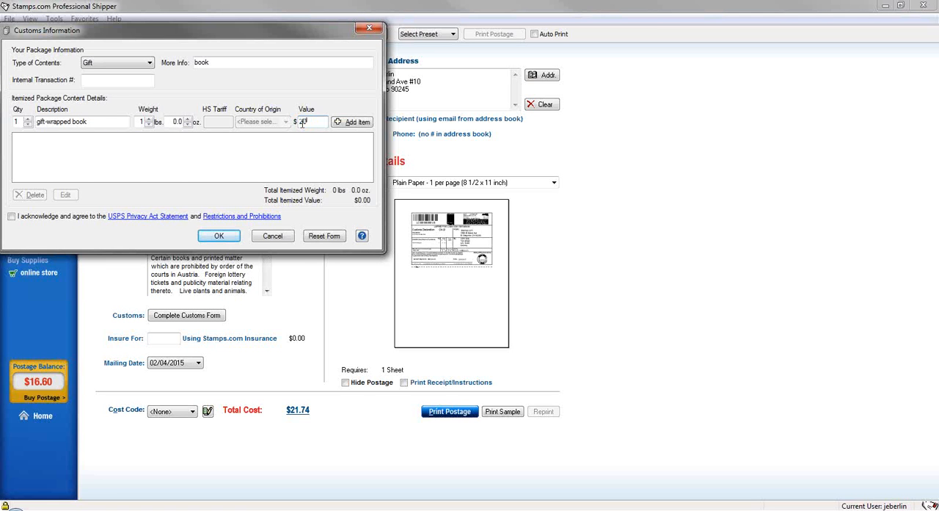
pyautogui.click(356, 122)
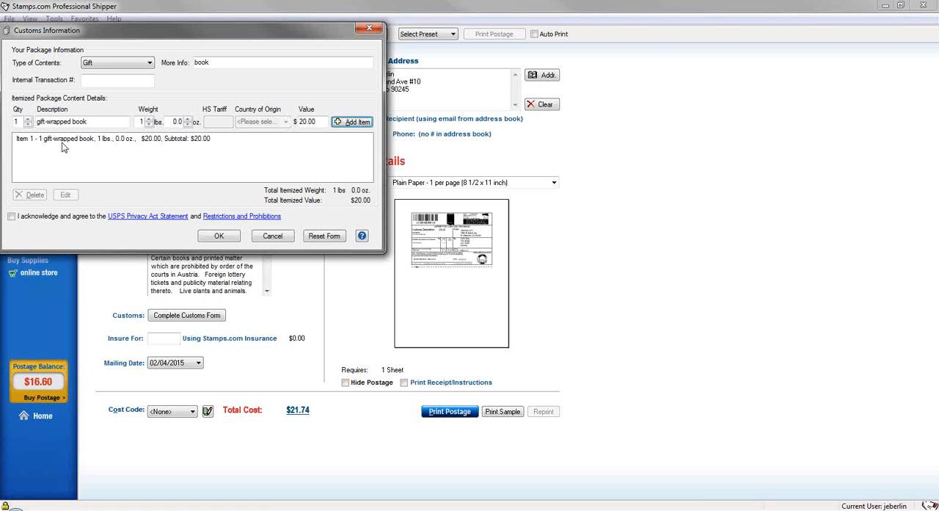
pyautogui.click(11, 217)
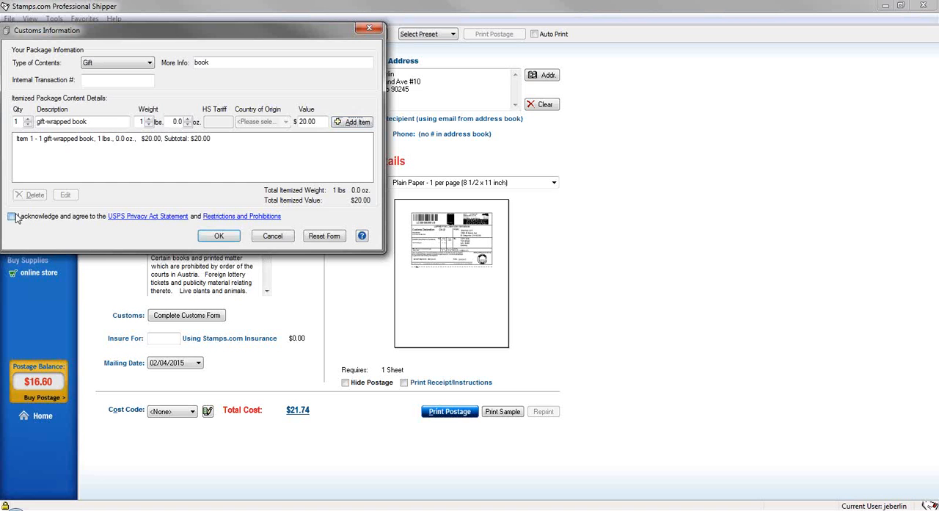
pyautogui.click(218, 236)
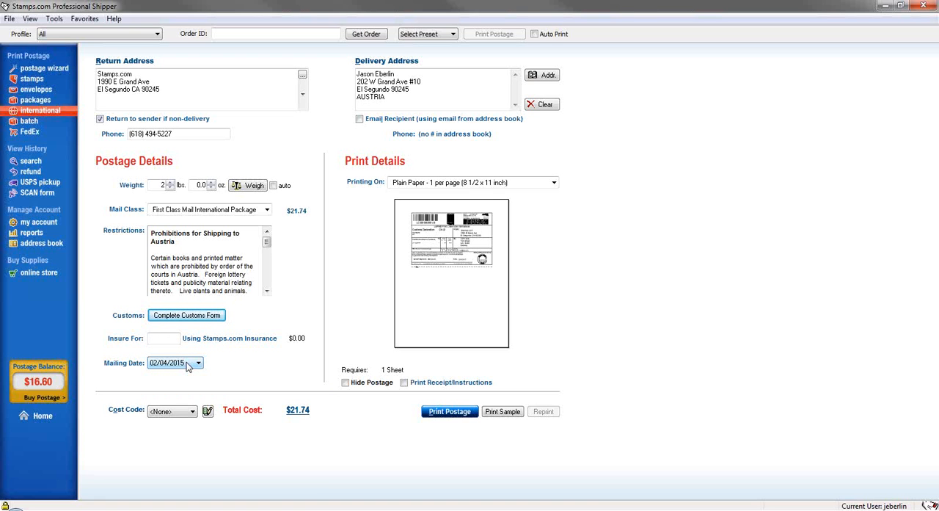
# Keep Plain Paper - 1 per page (8 1/2 x 11 inch) as the print medium and switch to batch postage printing
pyautogui.click(464, 183)
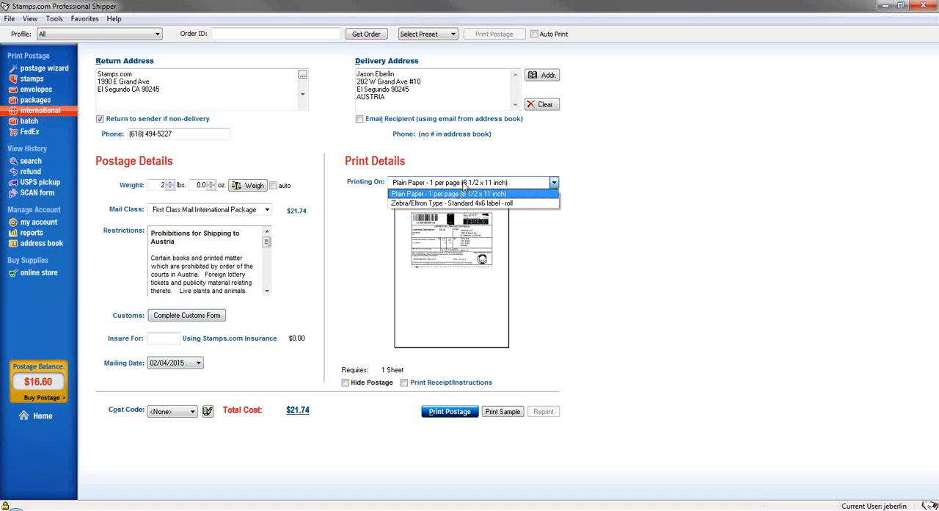
pyautogui.click(464, 185)
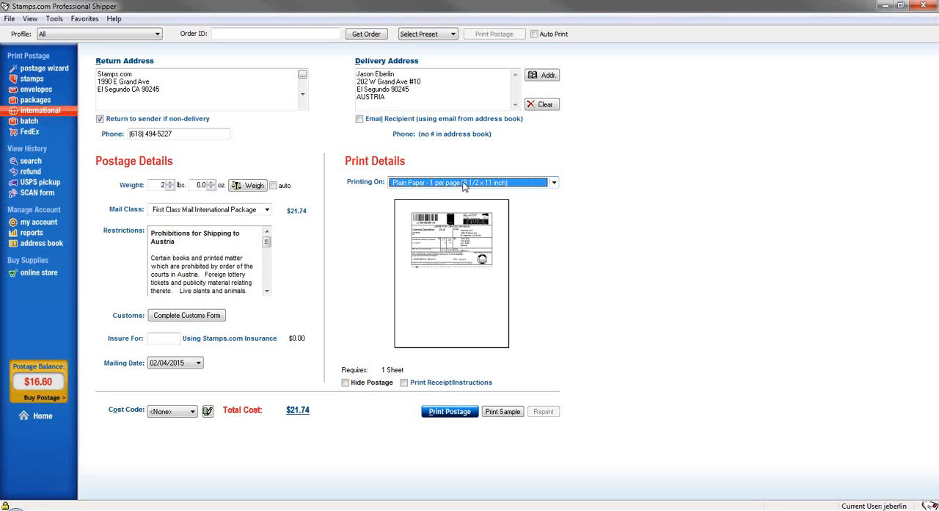
pyautogui.click(42, 123)
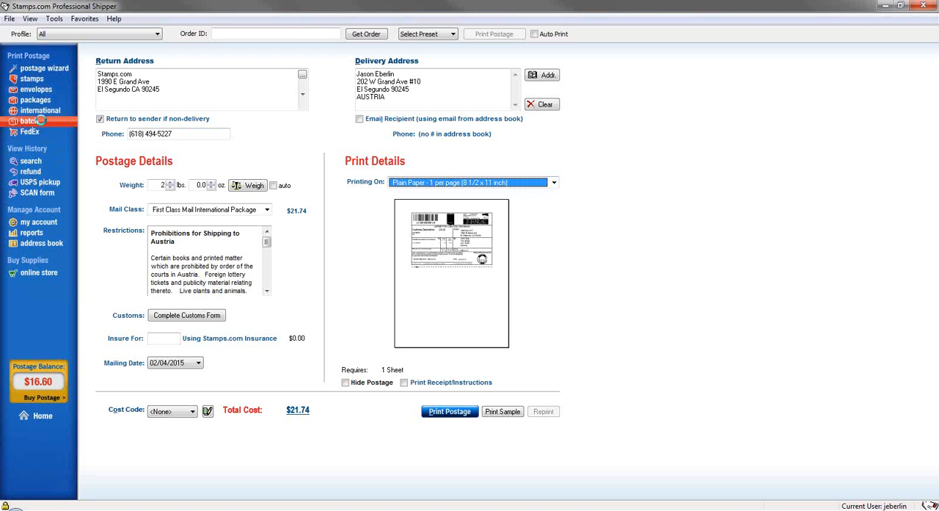
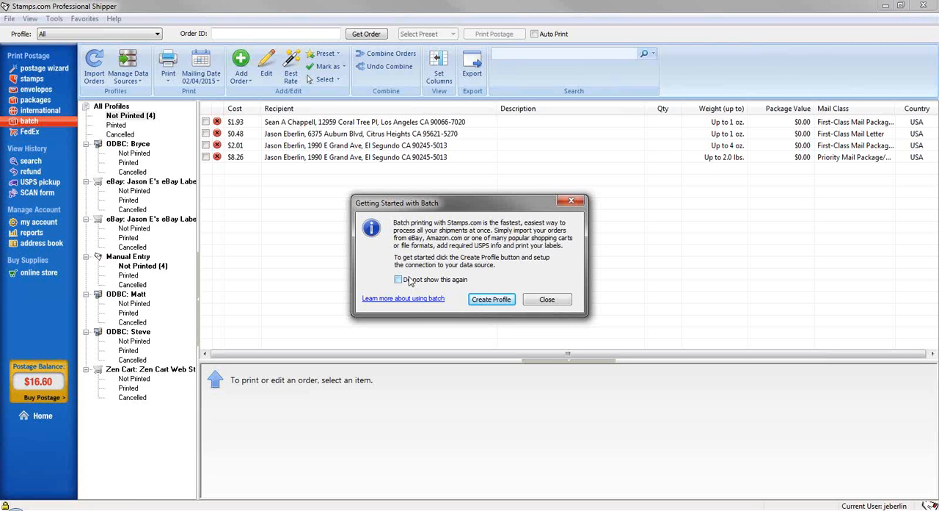
# Dismiss the batch printing introduction and open the print history search with the date range set to All
pyautogui.click(536, 299)
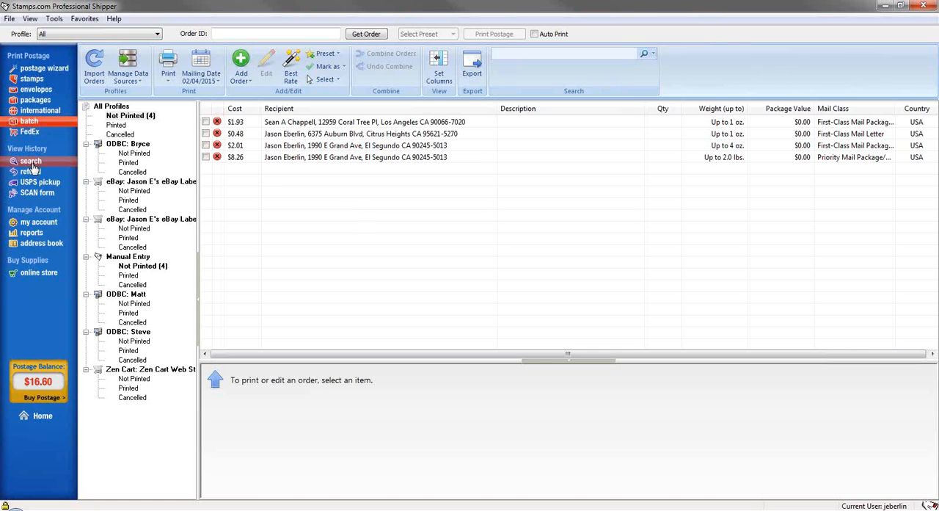
pyautogui.click(32, 167)
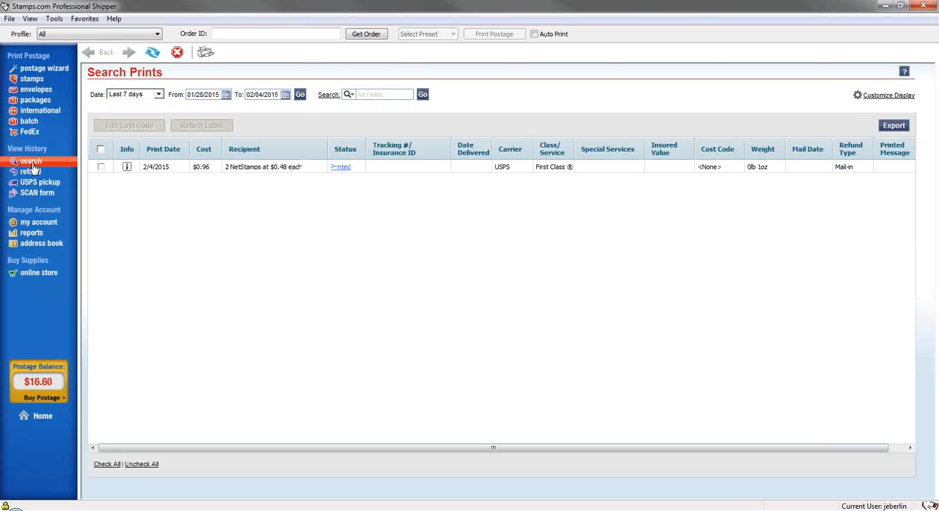
pyautogui.click(159, 94)
pyautogui.click(138, 162)
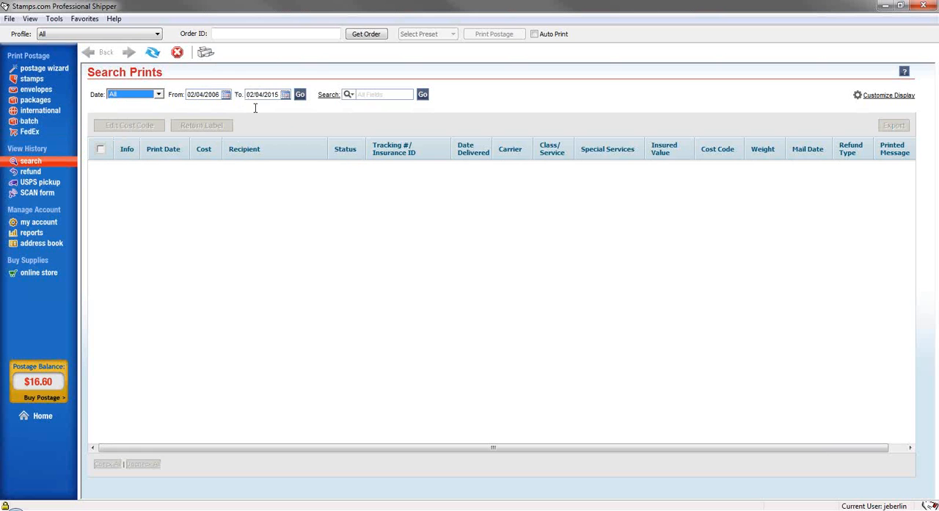
pyautogui.click(226, 95)
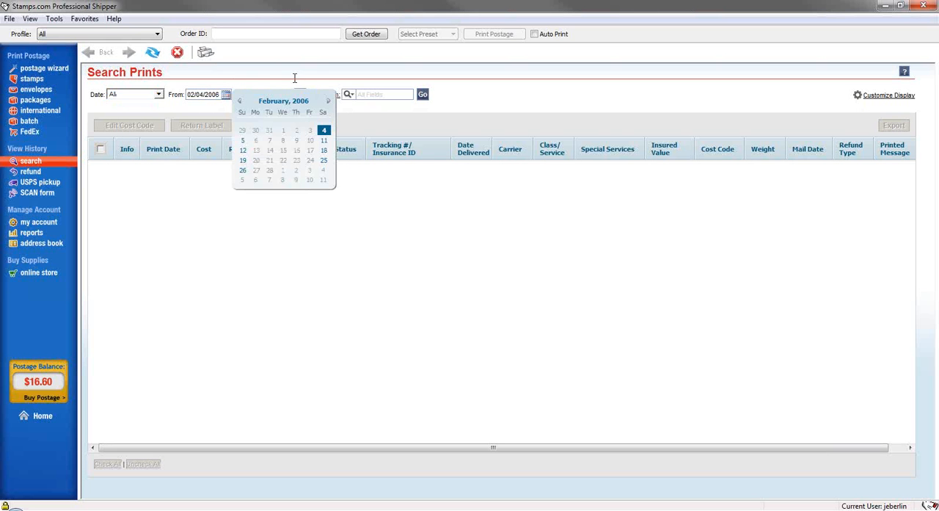
pyautogui.click(323, 130)
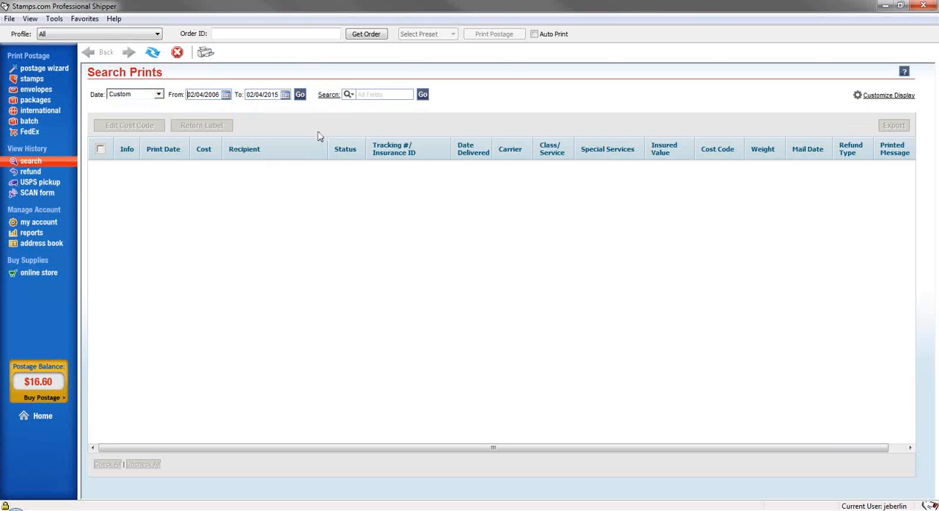
pyautogui.click(159, 95)
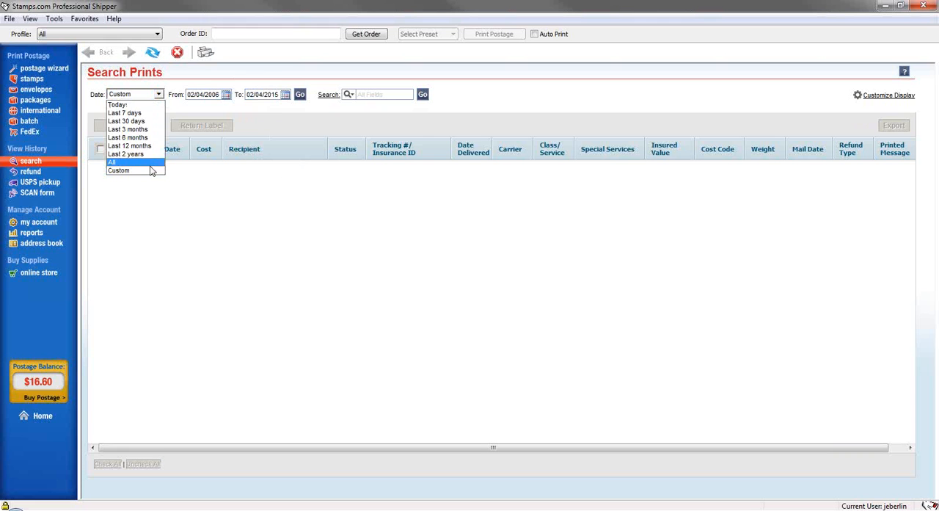
pyautogui.click(148, 162)
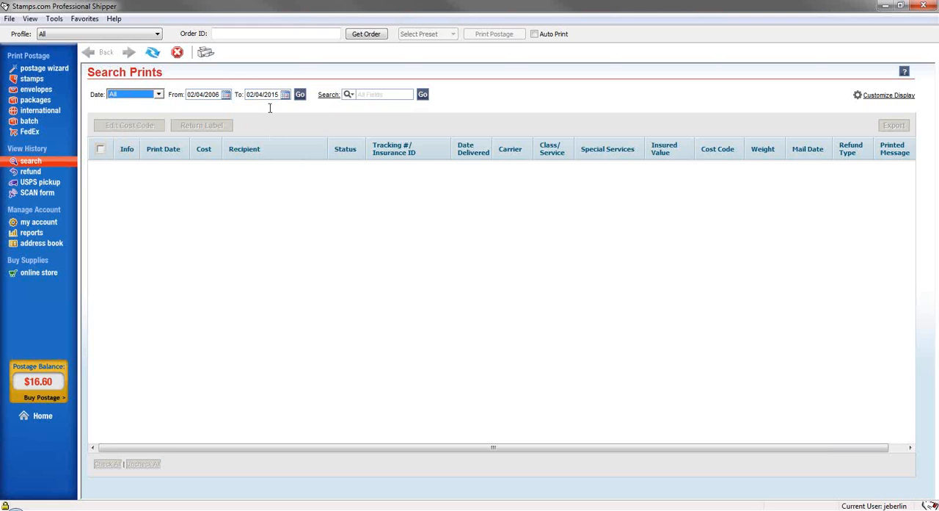
# Load the full print history and limit the search to the Recipient field
pyautogui.click(378, 94)
pyautogui.click(349, 96)
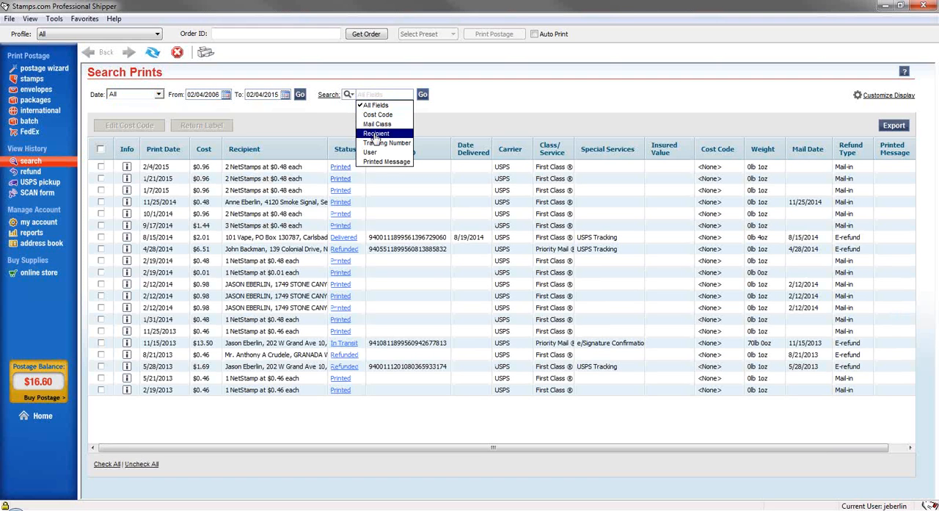
pyautogui.click(376, 135)
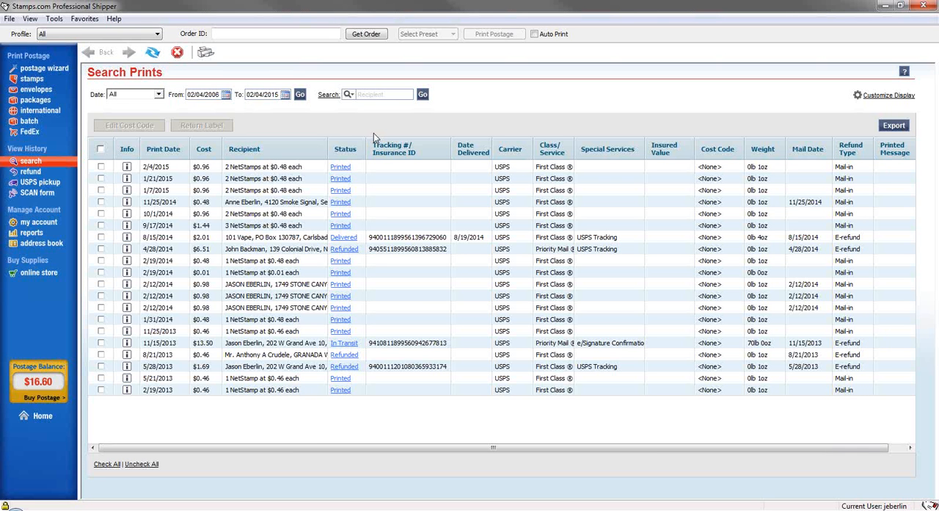
# Select the 2/4/2015 NetStamps print among the refundable transactions and view the refund history
pyautogui.click(31, 171)
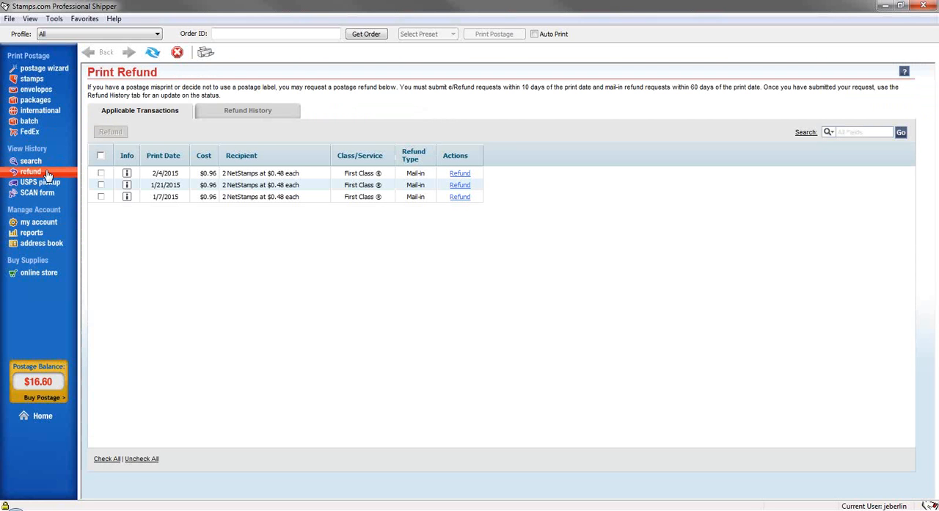
pyautogui.click(101, 174)
pyautogui.click(258, 111)
# Select the 2/4/2015 NetStamps transaction for USPS carrier pickup and view the SCAN form page
pyautogui.click(39, 182)
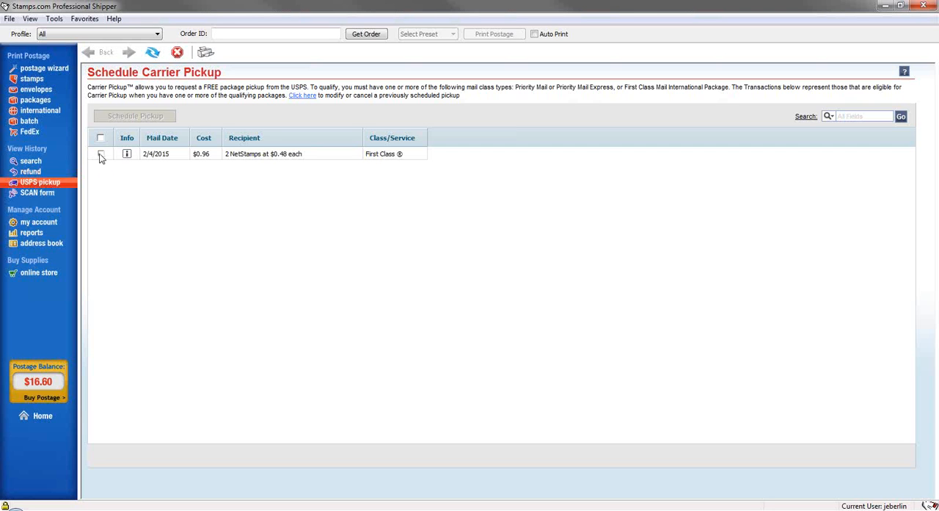
pyautogui.click(101, 154)
pyautogui.click(34, 193)
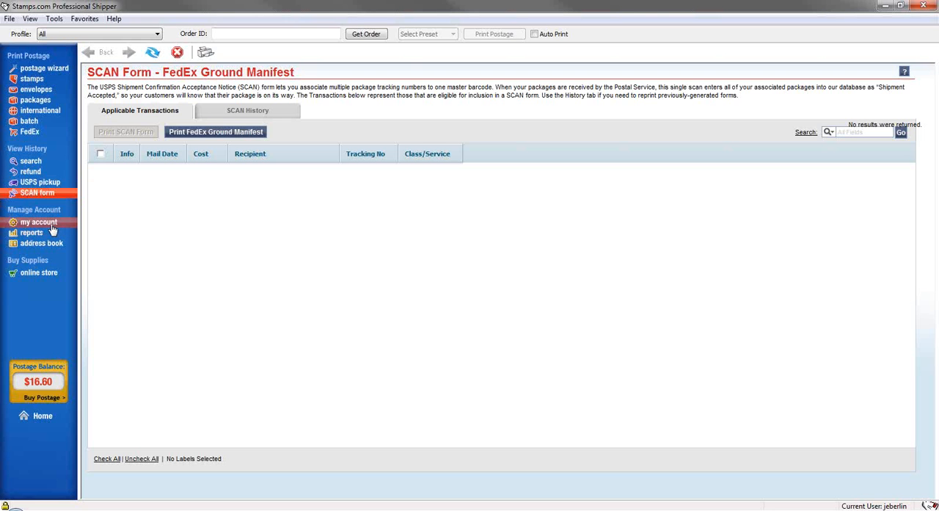
# Look through the account management pages: account settings, balance reports and address book
pyautogui.click(38, 222)
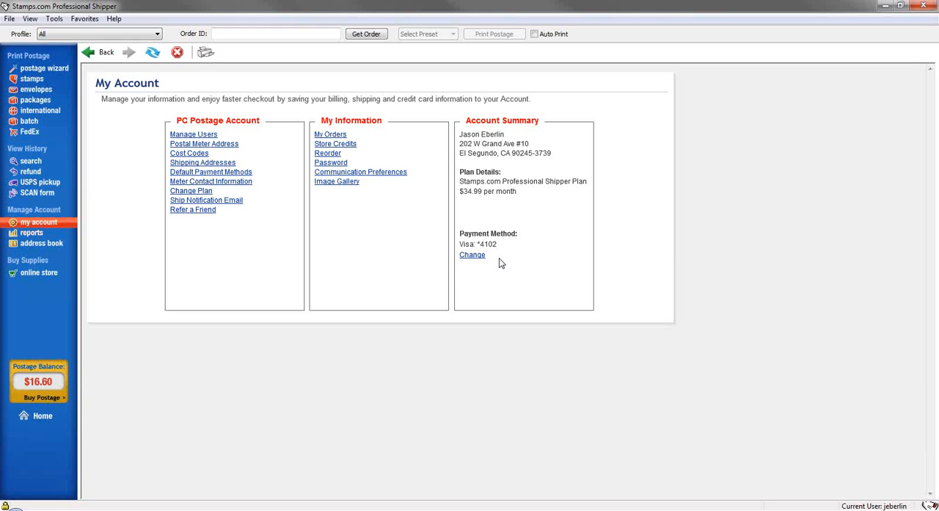
pyautogui.click(30, 233)
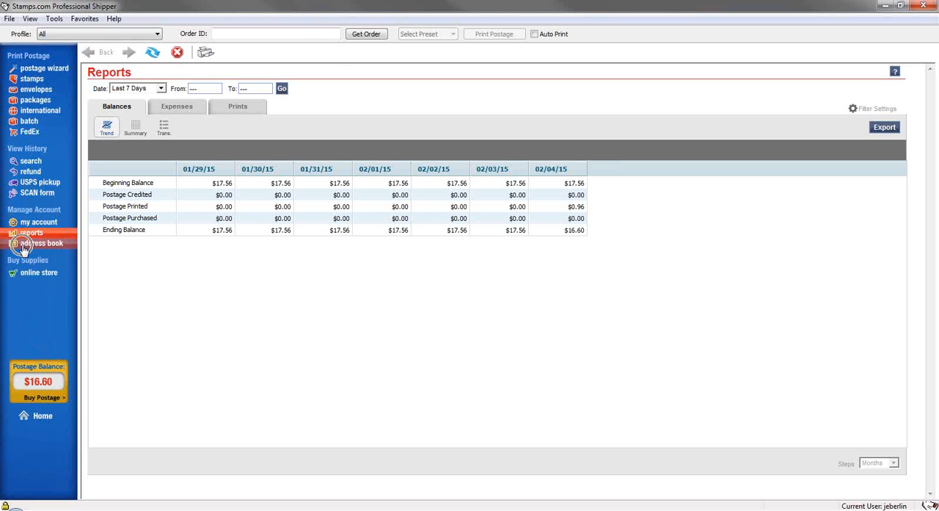
pyautogui.click(23, 248)
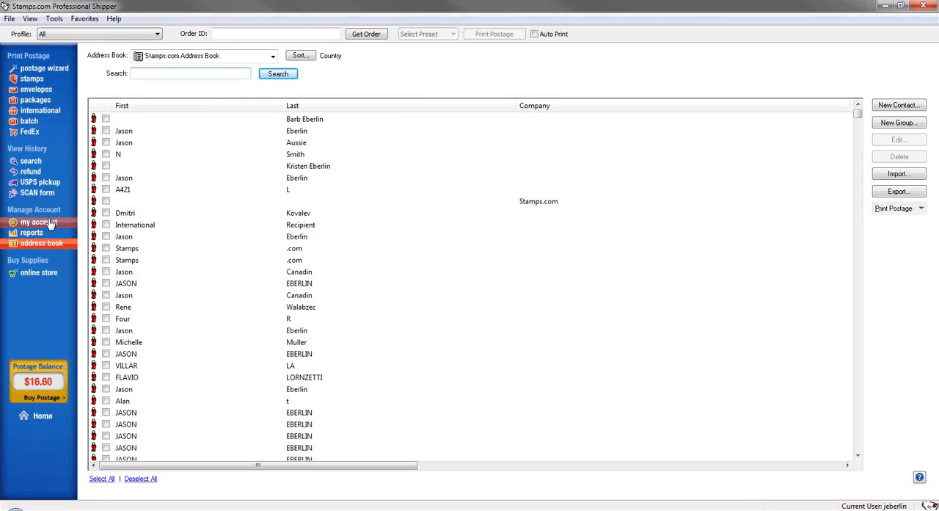
# Browse the Priority Mail envelopes among the online store's free USPS supplies and return to the home page
pyautogui.click(31, 277)
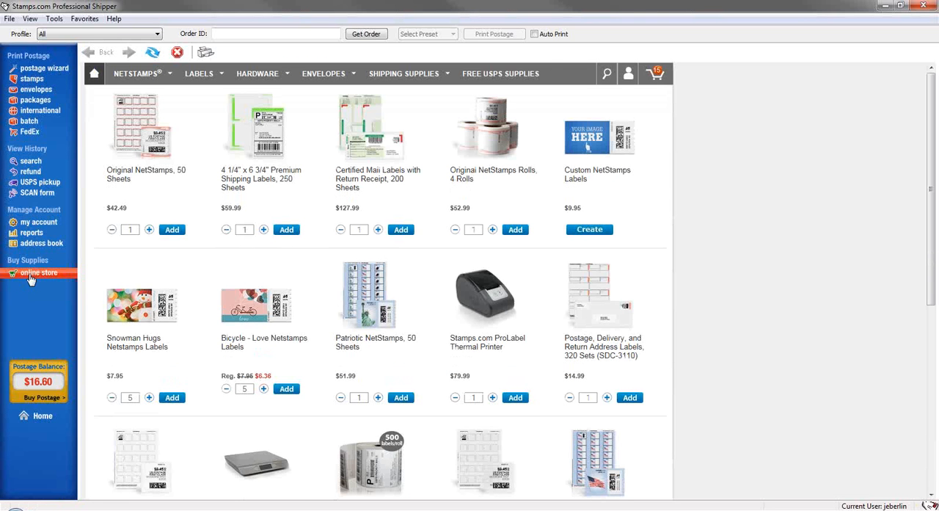
pyautogui.click(492, 77)
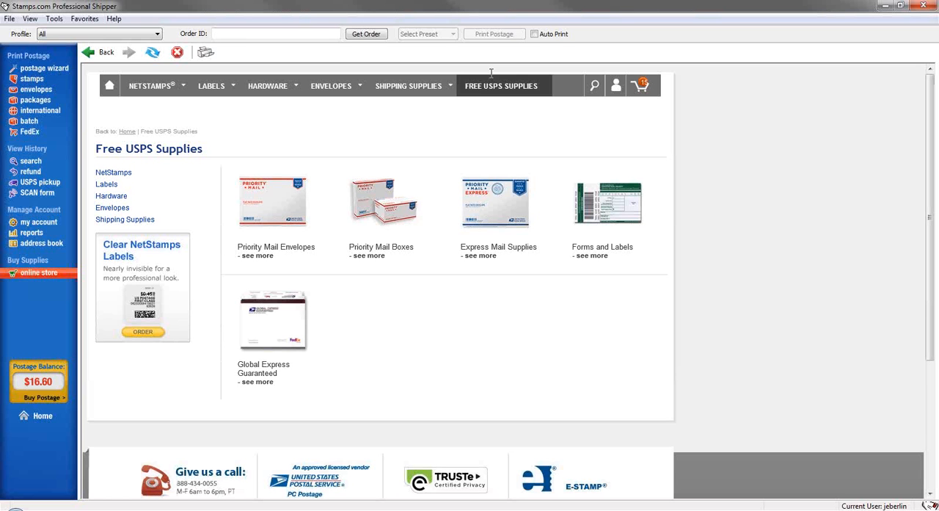
pyautogui.click(259, 215)
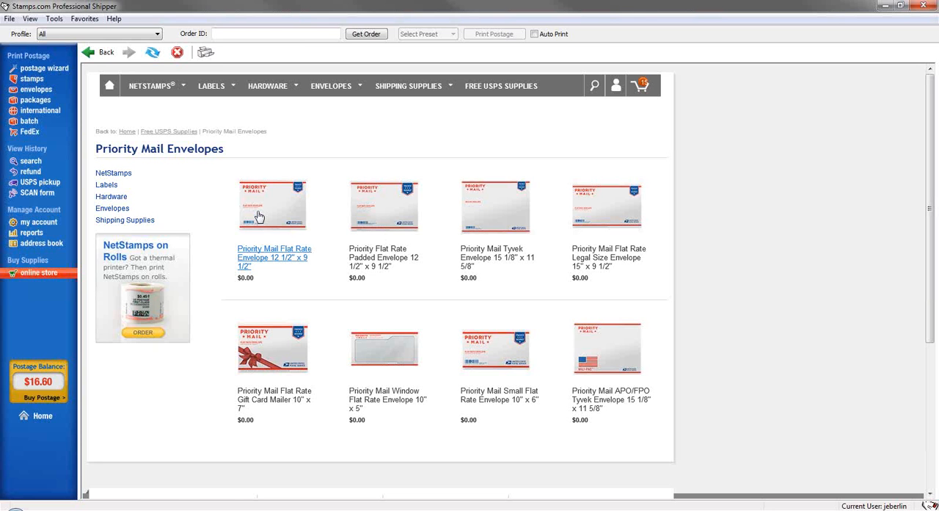
pyautogui.click(268, 283)
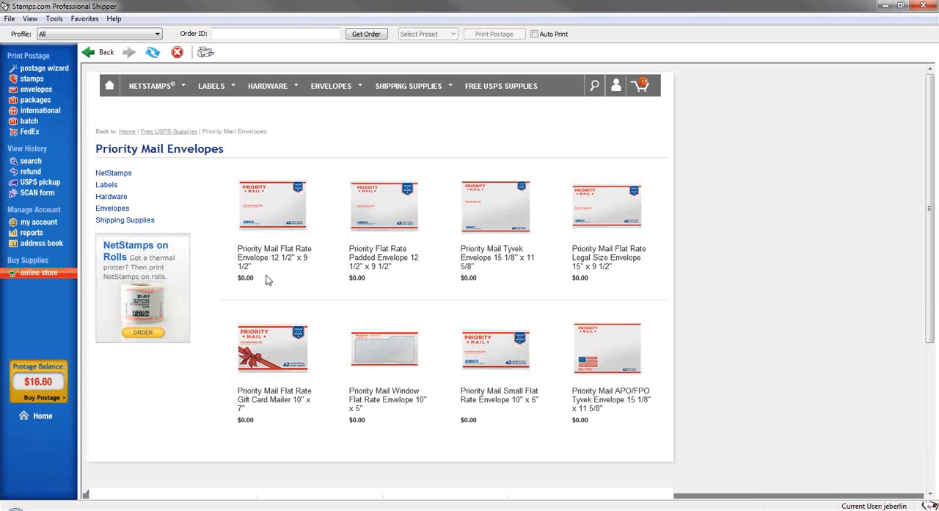
pyautogui.click(42, 417)
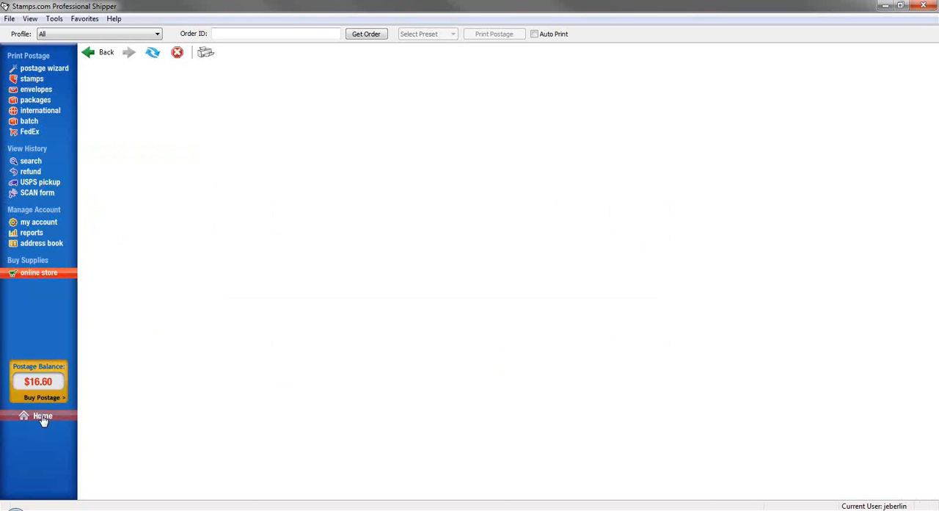